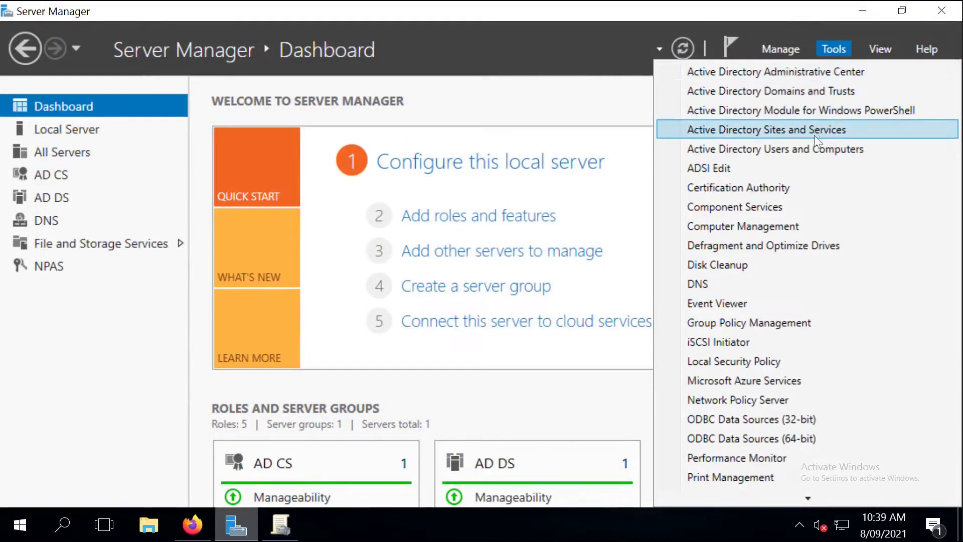
Step: In Active Directory Users and Computers, list the Users container with a wider Name column
{"action": "left_click", "coordinate": [814, 149]}
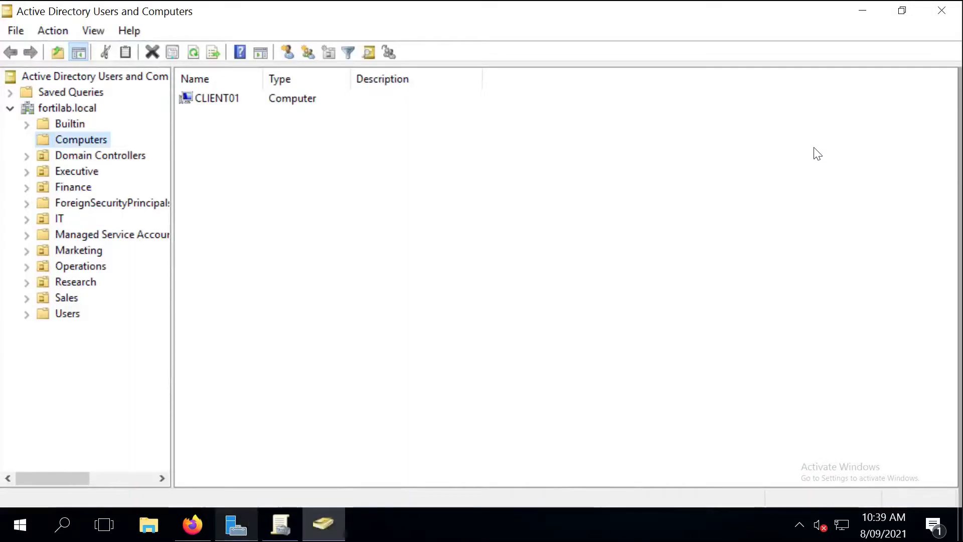
{"action": "left_click", "coordinate": [26, 313]}
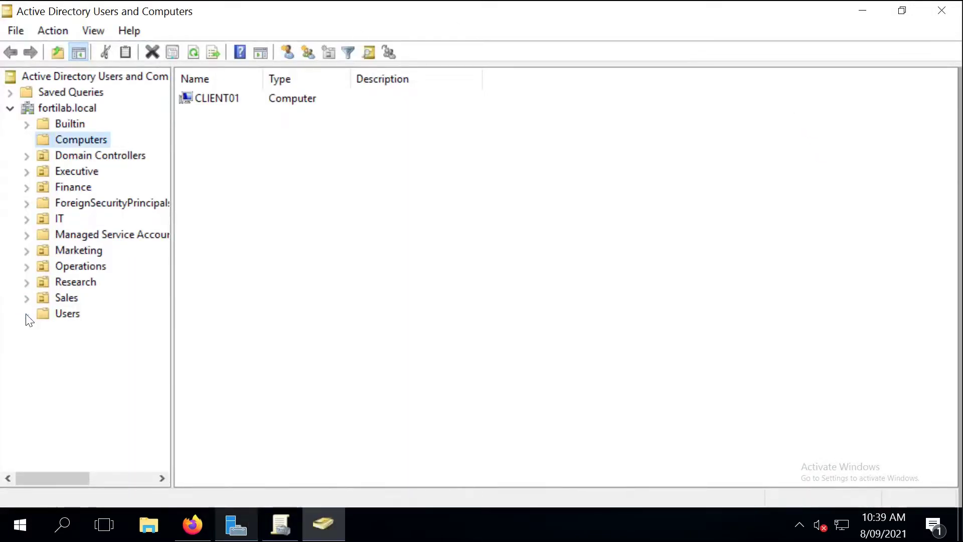
{"action": "left_click", "coordinate": [59, 314]}
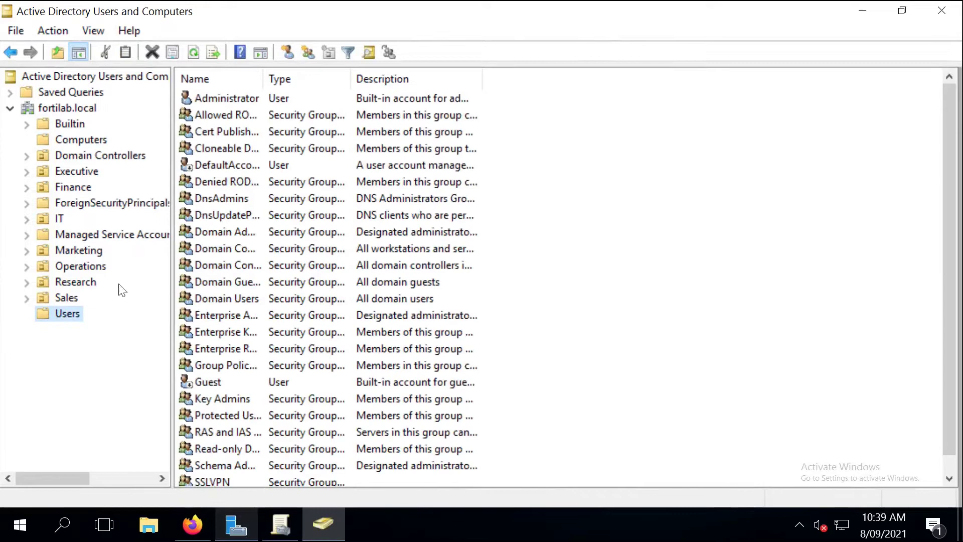
{"action": "left_click_drag", "start_coordinate": [262, 78], "coordinate": [369, 75]}
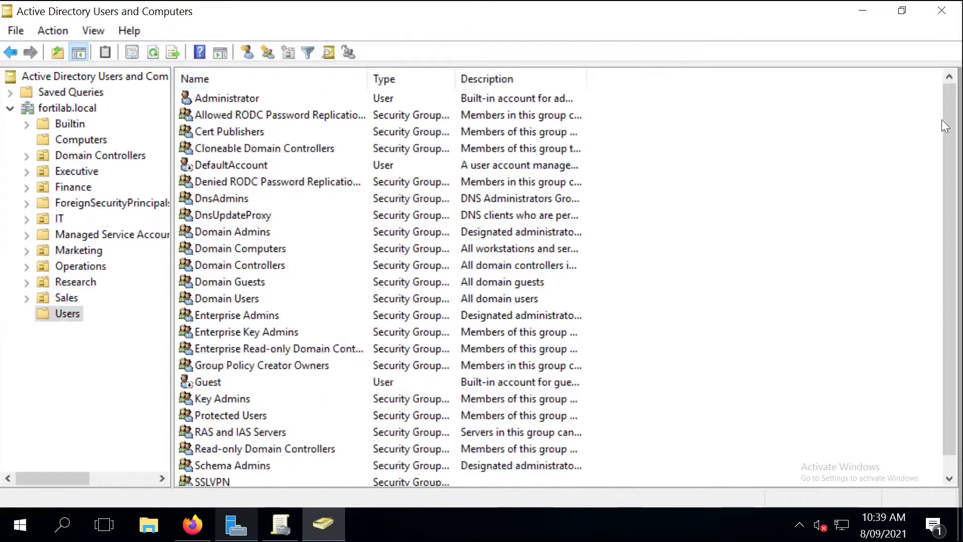
{"action": "left_click_drag", "start_coordinate": [946, 125], "coordinate": [956, 331]}
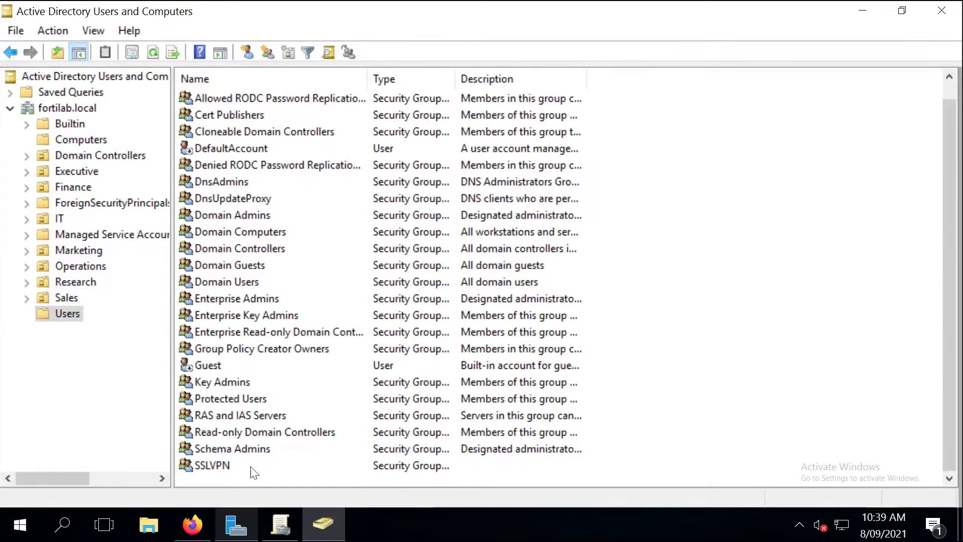
Step: Review the SSLVPN group's two IT-OU members in its Properties, then close the dialog
{"action": "left_click", "coordinate": [237, 466]}
{"action": "right_click", "coordinate": [236, 462]}
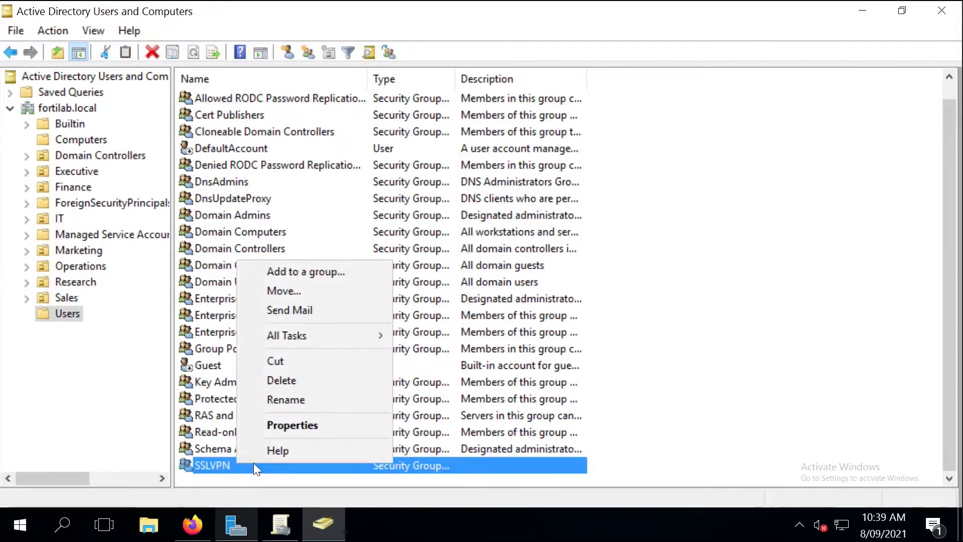
{"action": "left_click", "coordinate": [280, 425]}
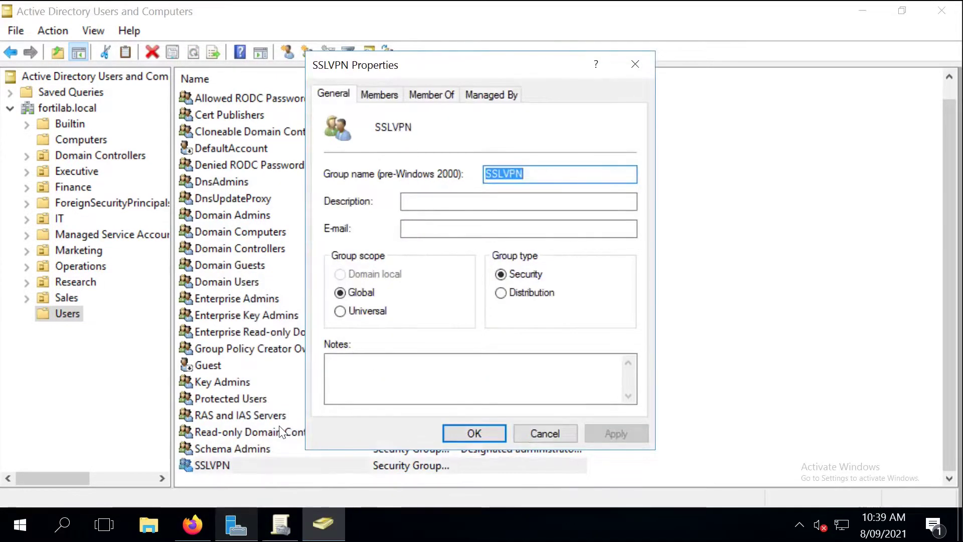
{"action": "left_click", "coordinate": [378, 95]}
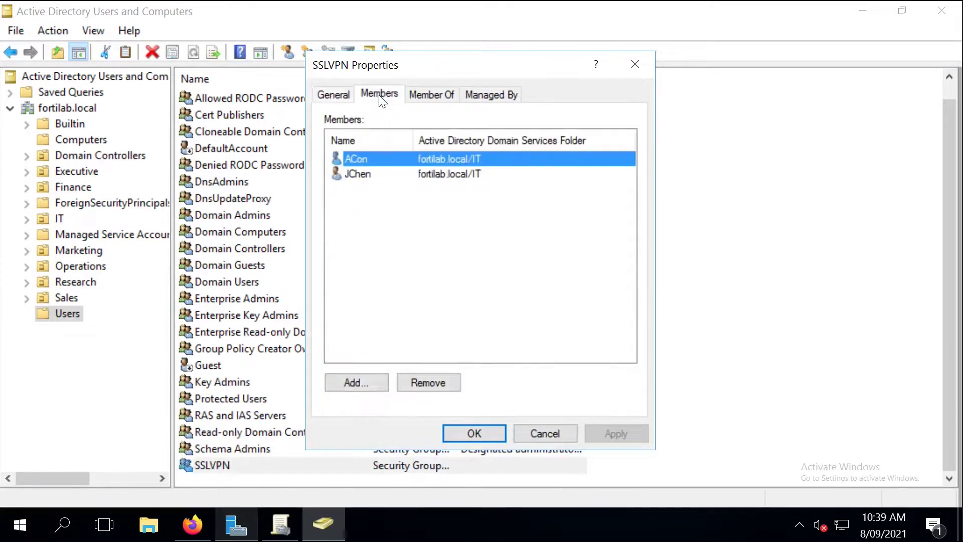
{"action": "left_click", "coordinate": [371, 174]}
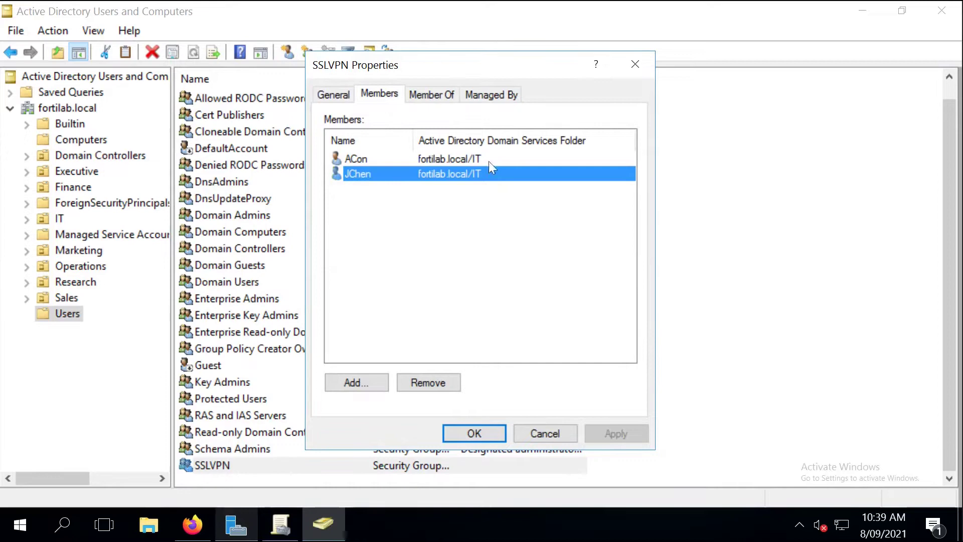
{"action": "left_click", "coordinate": [636, 66]}
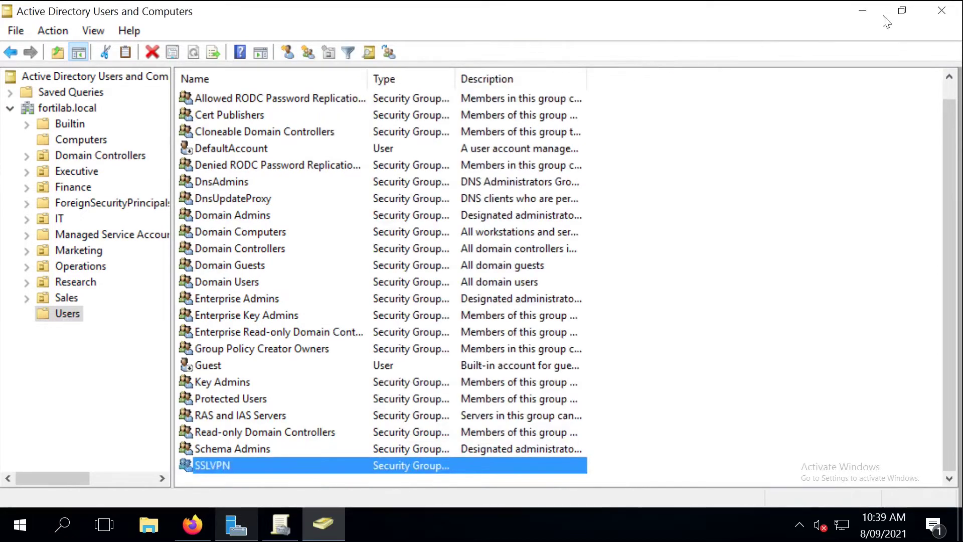
Step: Open Group Policy Management and expand fortilab.local and its Group Policy Objects container
{"action": "left_click", "coordinate": [934, 10]}
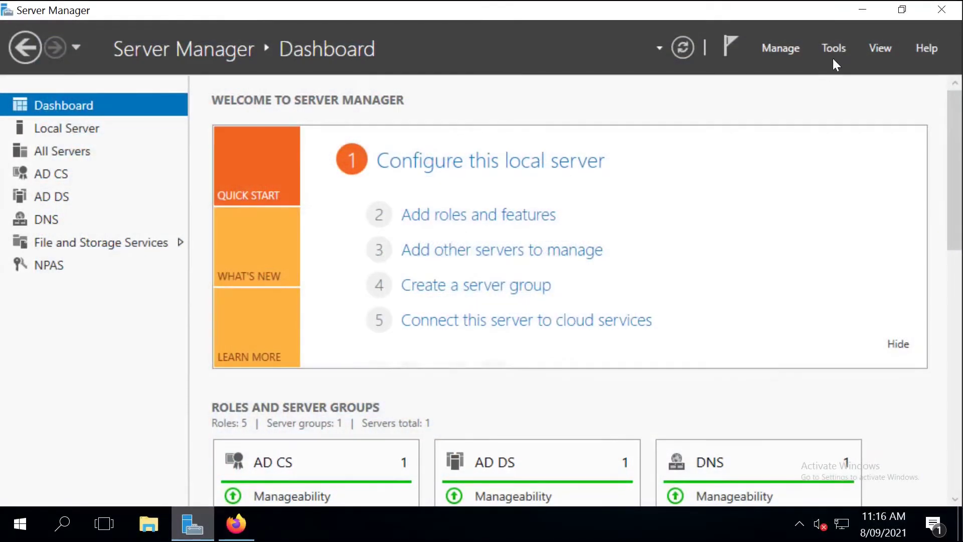
{"action": "left_click", "coordinate": [837, 50]}
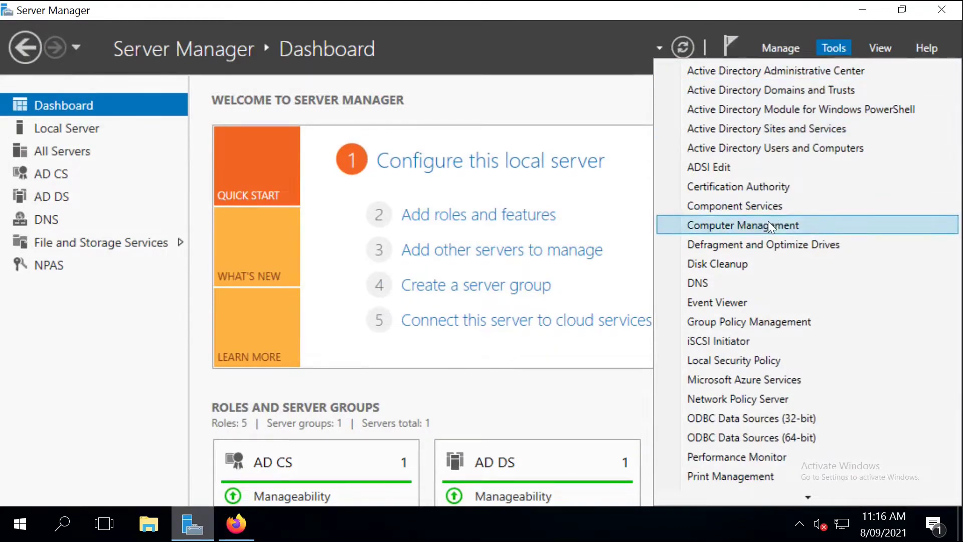
{"action": "left_click", "coordinate": [733, 323]}
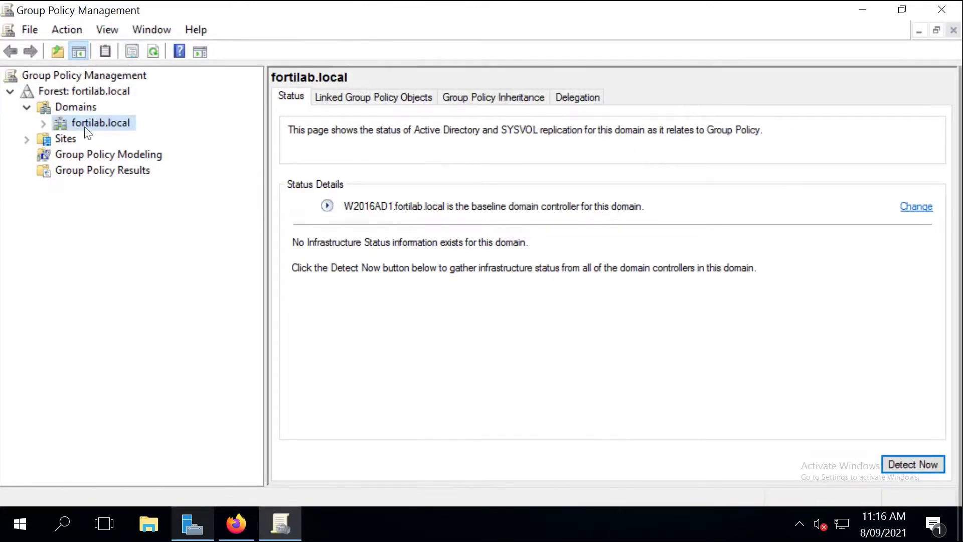
{"action": "left_click", "coordinate": [43, 124]}
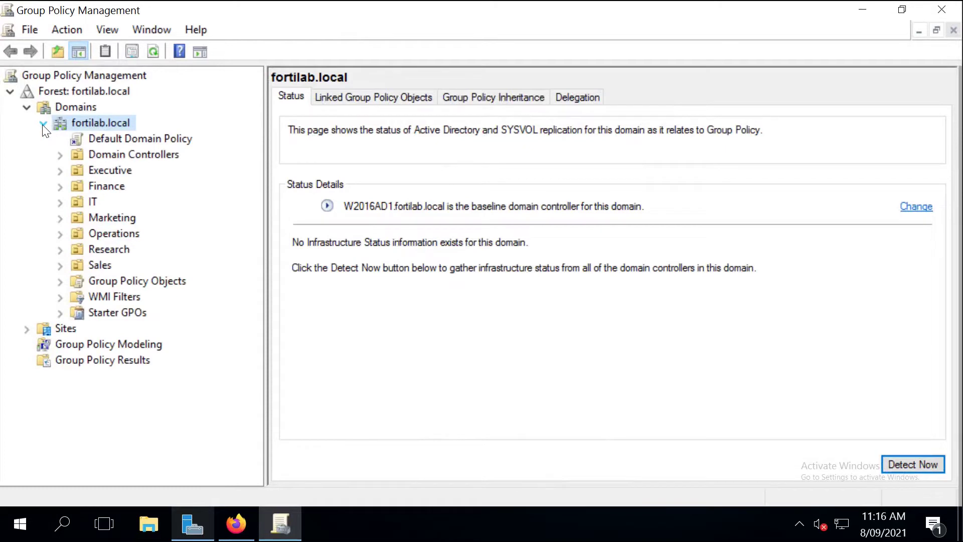
{"action": "left_click", "coordinate": [60, 282]}
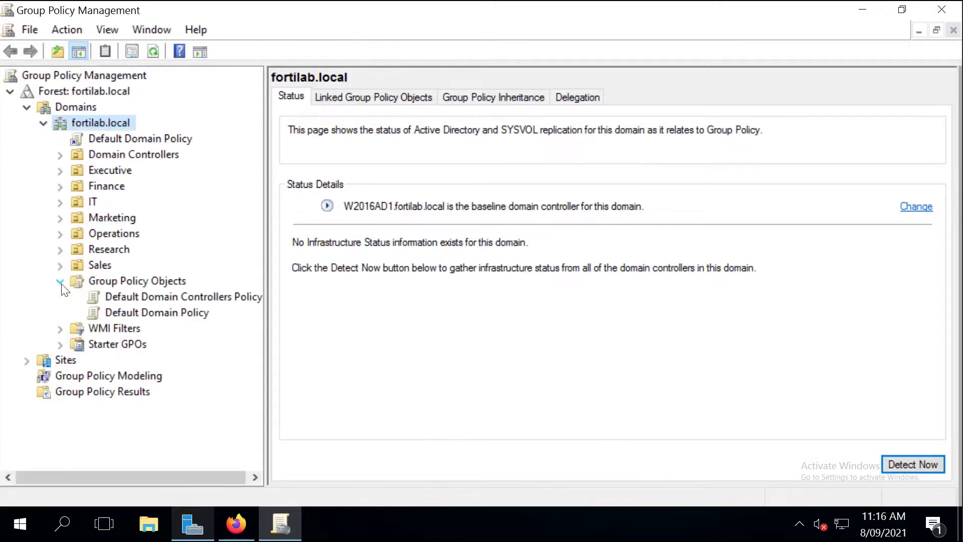
Step: Create and link the 'Forticlient Installation Policy' GPO on fortilab.local, with no starter GPO
{"action": "right_click", "coordinate": [98, 124]}
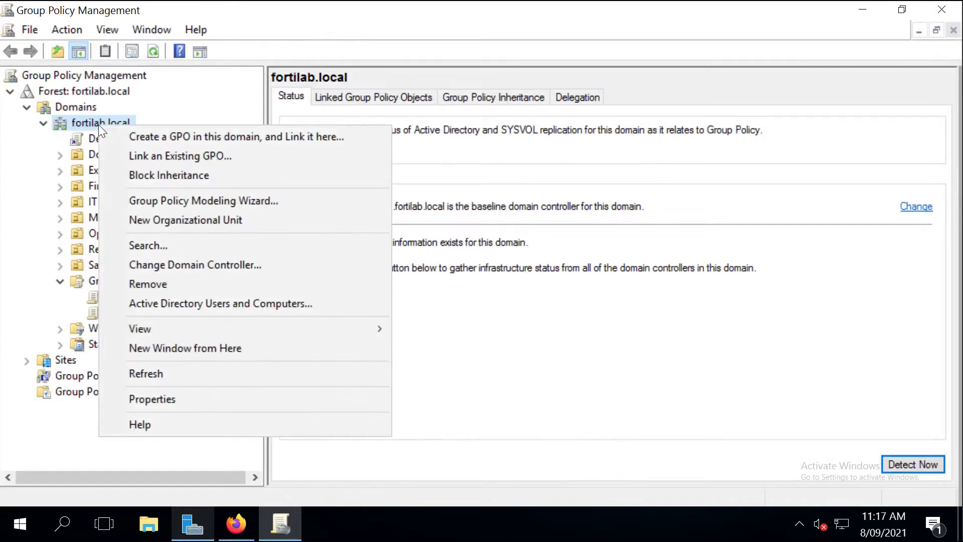
{"action": "left_click", "coordinate": [125, 133]}
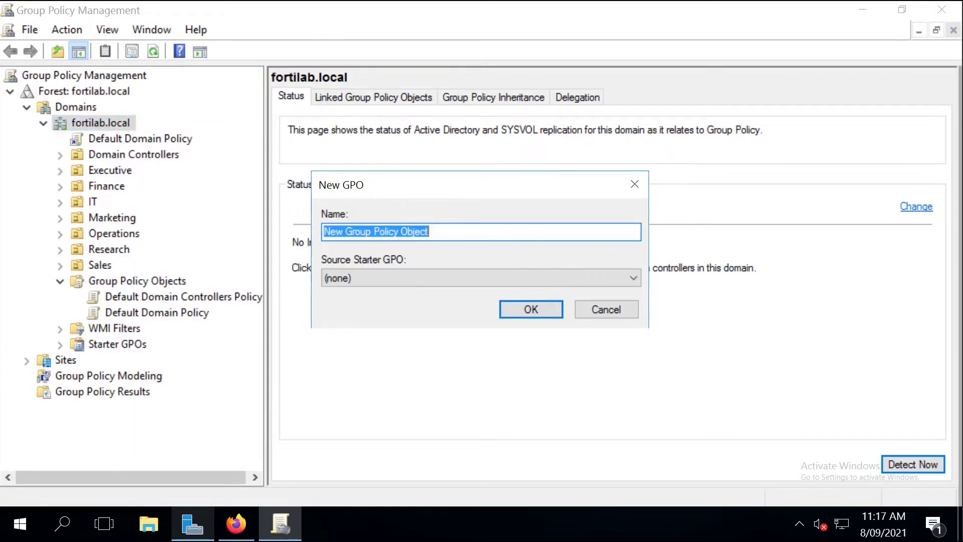
{"action": "type", "text": "Forticlient Installation Policy"}
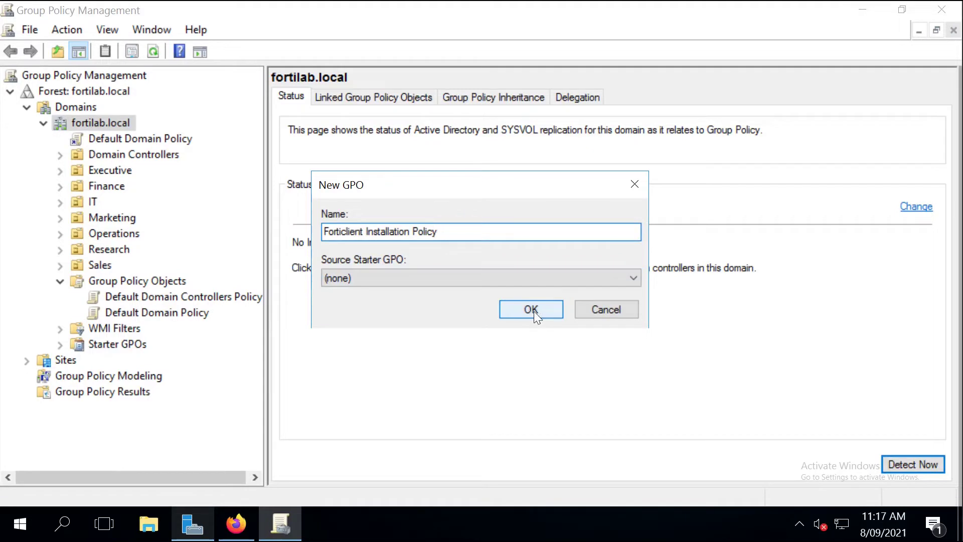
{"action": "left_click", "coordinate": [533, 280]}
{"action": "left_click", "coordinate": [534, 279]}
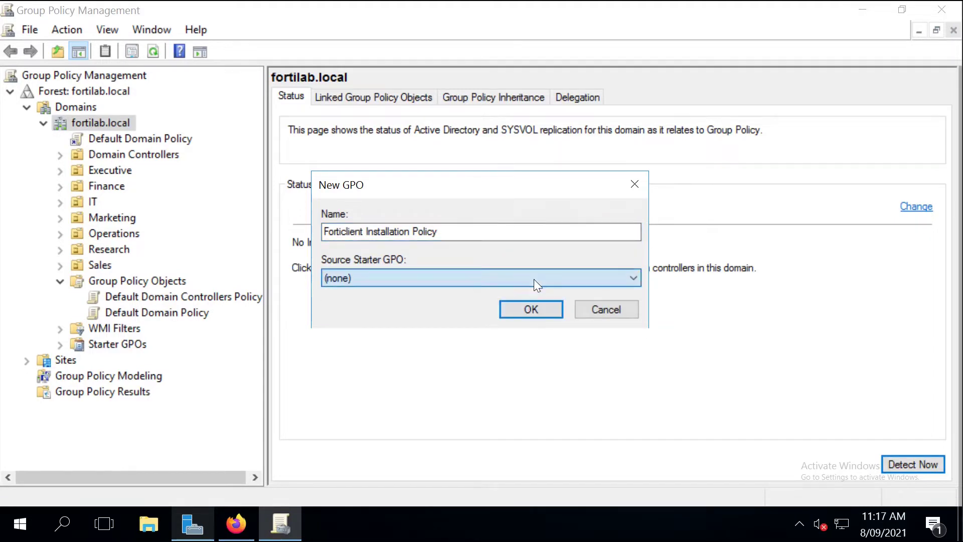
{"action": "left_click", "coordinate": [533, 308]}
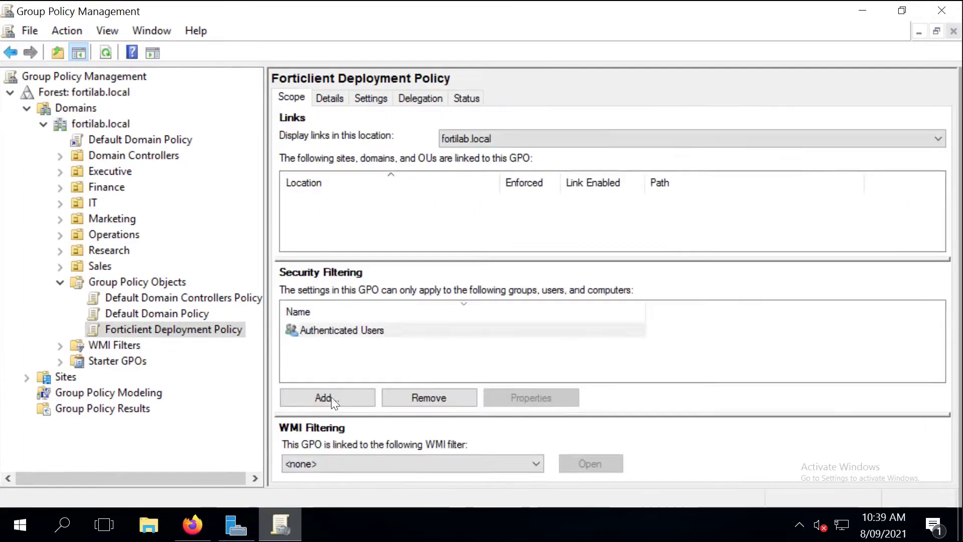
Step: Add the object entered as 'win10' to security filtering, then review the SSLVPN and Authenticated Users entries
{"action": "left_click", "coordinate": [331, 393]}
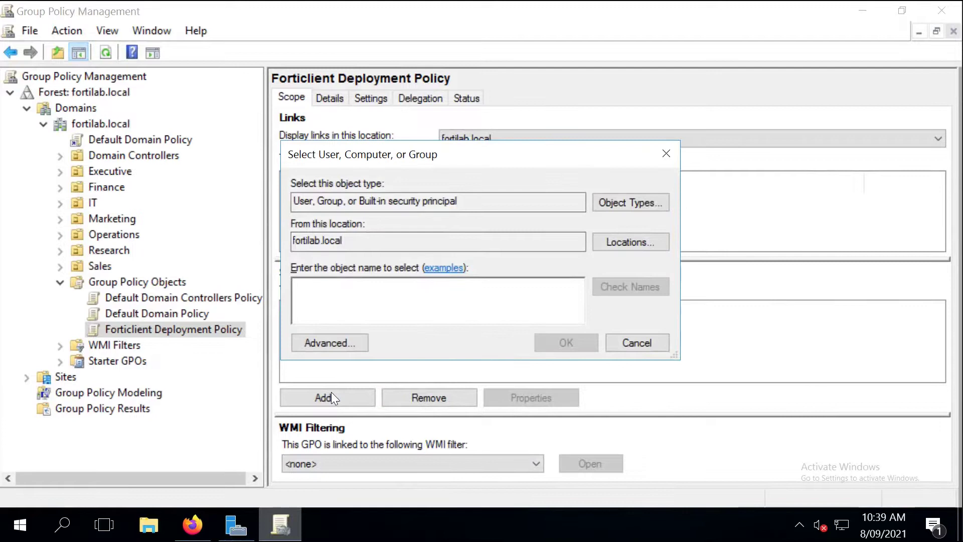
{"action": "type", "text": "win10"}
{"action": "key", "text": "Return"}
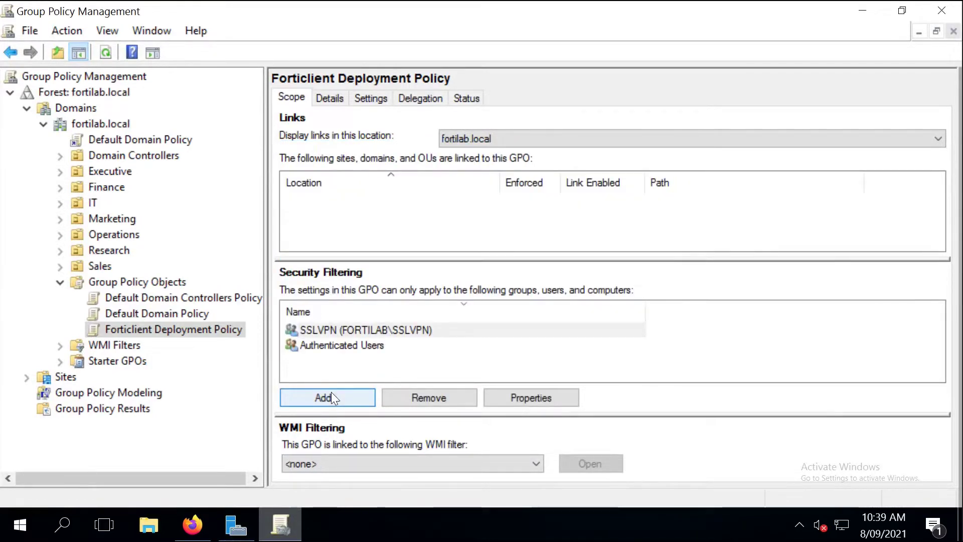
{"action": "left_click", "coordinate": [327, 339]}
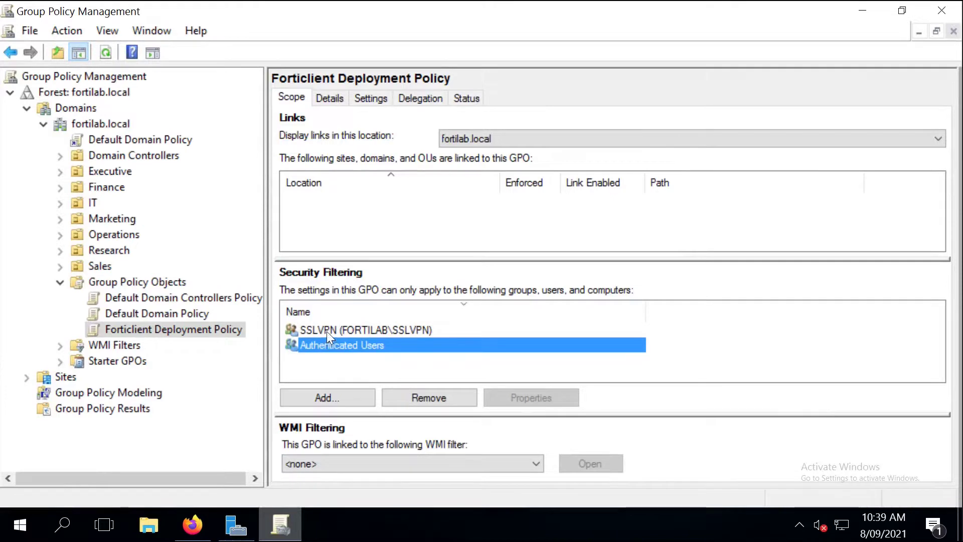
{"action": "left_click", "coordinate": [326, 331]}
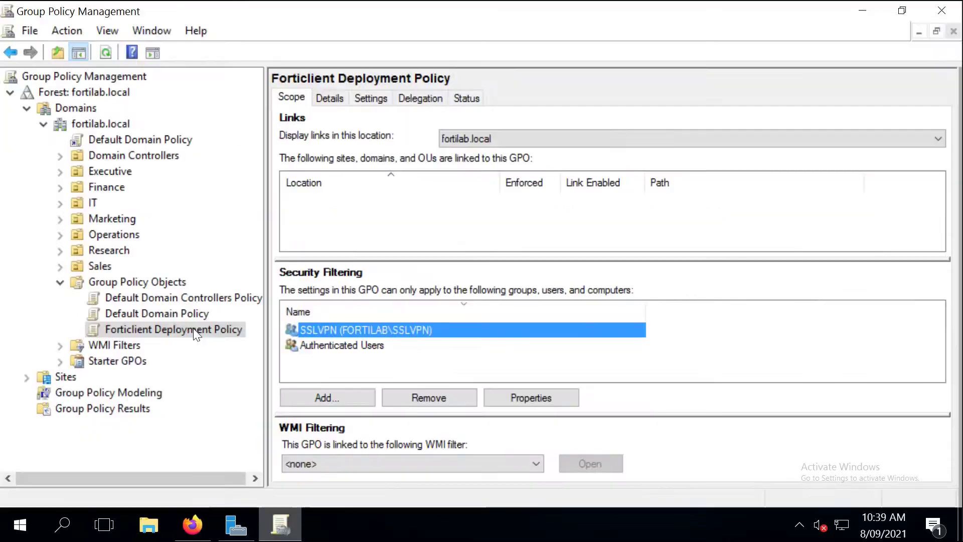
Step: Open Forticlient Deployment Policy in a maximized Group Policy Management Editor with a wider tree pane
{"action": "right_click", "coordinate": [193, 328]}
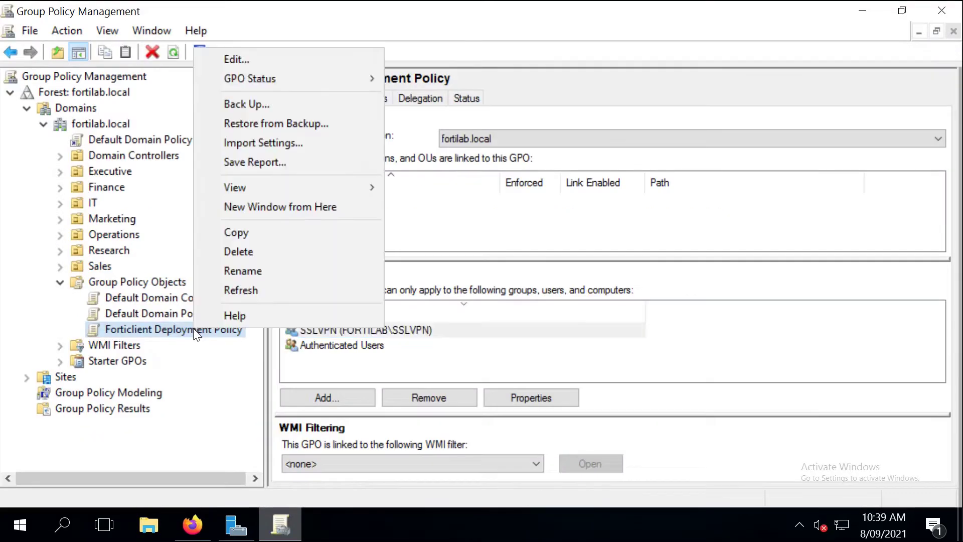
{"action": "left_click", "coordinate": [231, 63]}
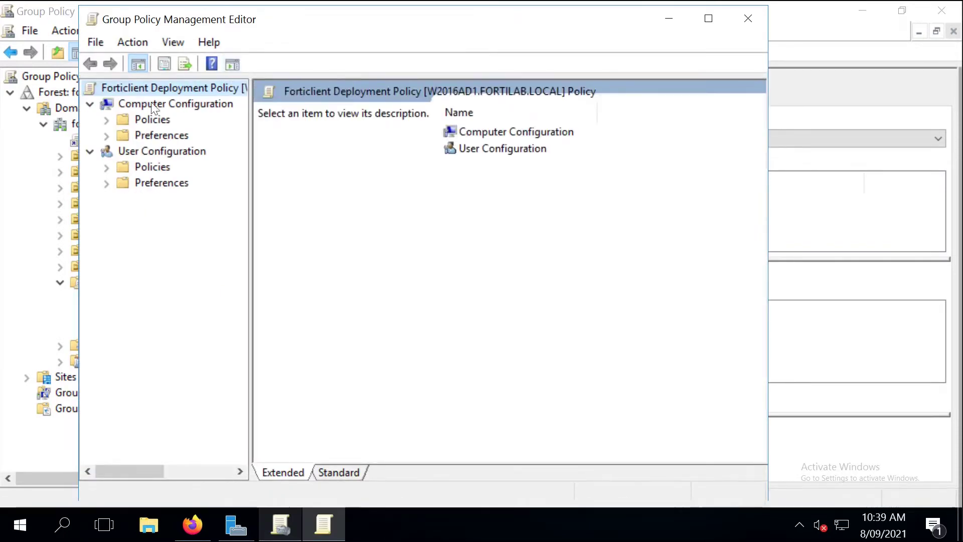
{"action": "double_click", "coordinate": [133, 23]}
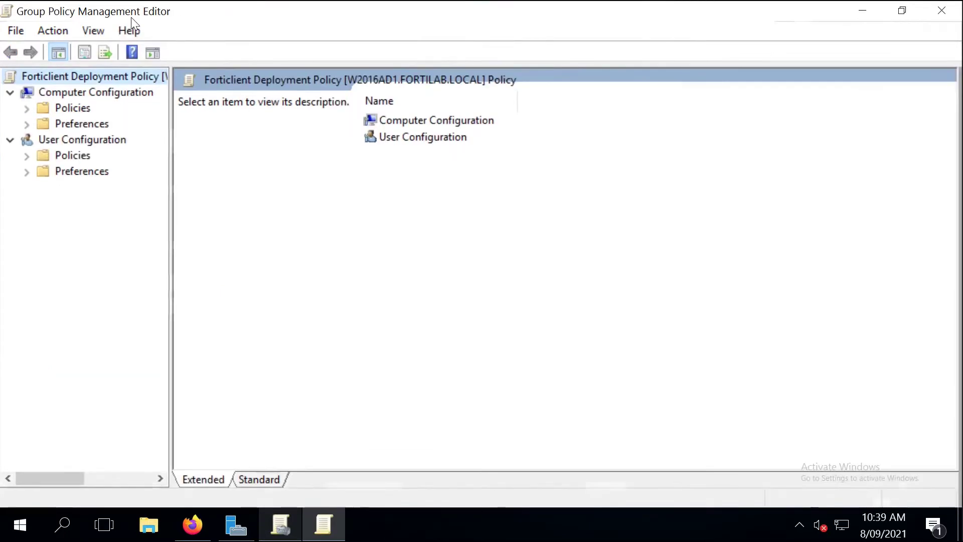
{"action": "left_click_drag", "start_coordinate": [204, 137], "coordinate": [249, 142]}
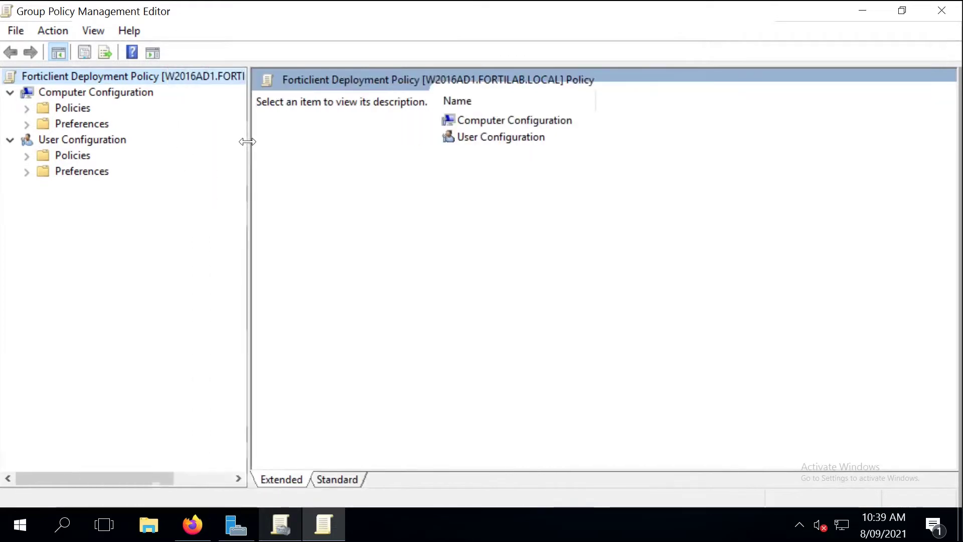
Step: Navigate Computer Configuration > Policies > Windows Settings > Security Settings to the System Services list
{"action": "left_click", "coordinate": [27, 109]}
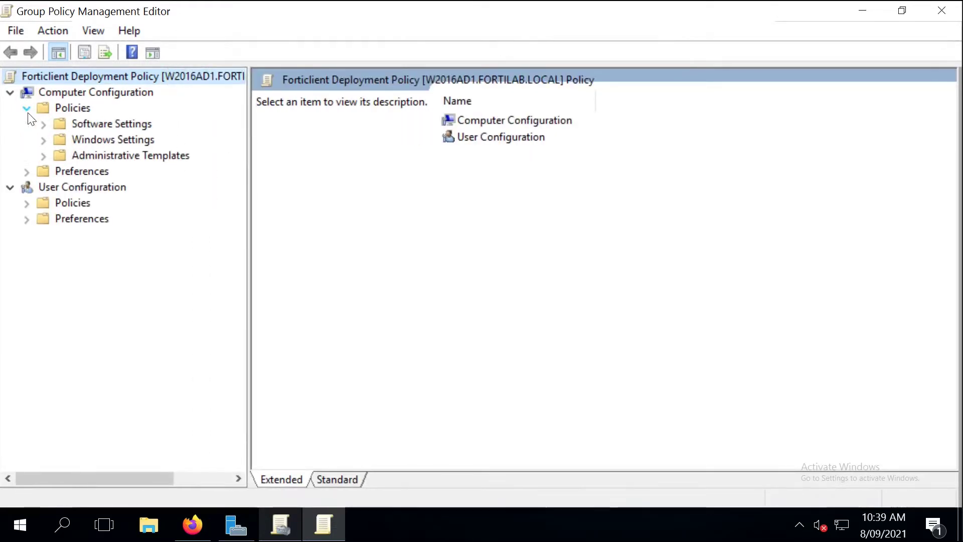
{"action": "left_click", "coordinate": [45, 139]}
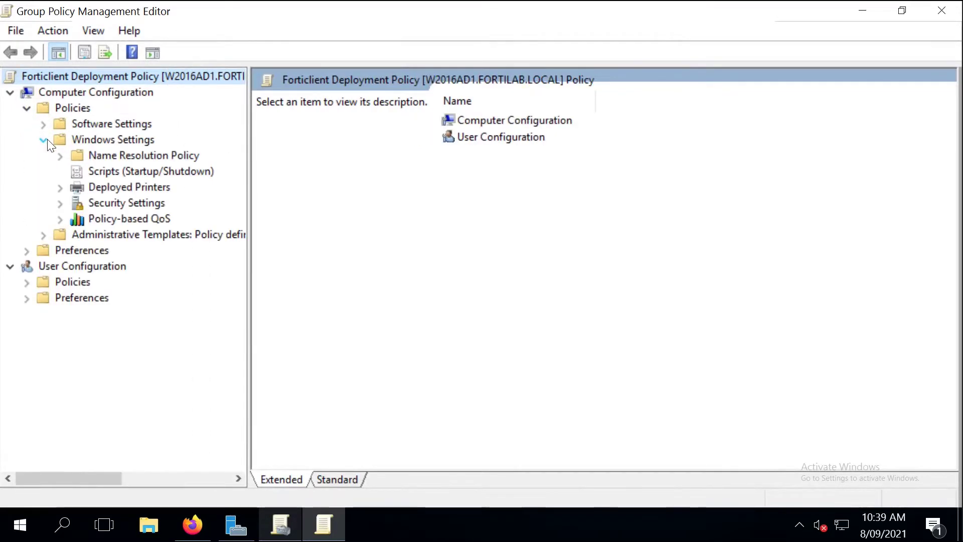
{"action": "left_click", "coordinate": [62, 203]}
{"action": "left_click", "coordinate": [141, 282]}
{"action": "left_click", "coordinate": [293, 277]}
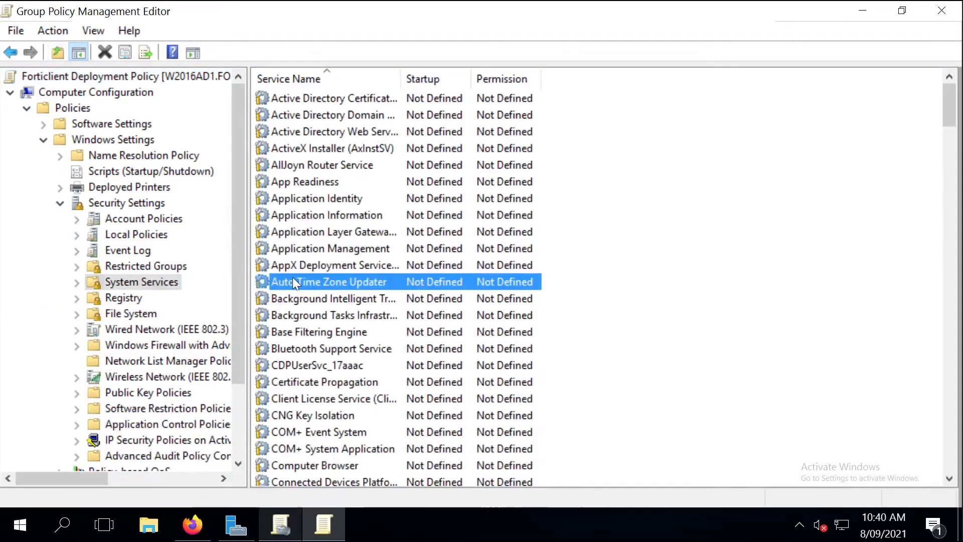
Step: Define Task Scheduler's startup mode as Automatic, following the FortiClient guide's required service settings
{"action": "key", "text": "t"}
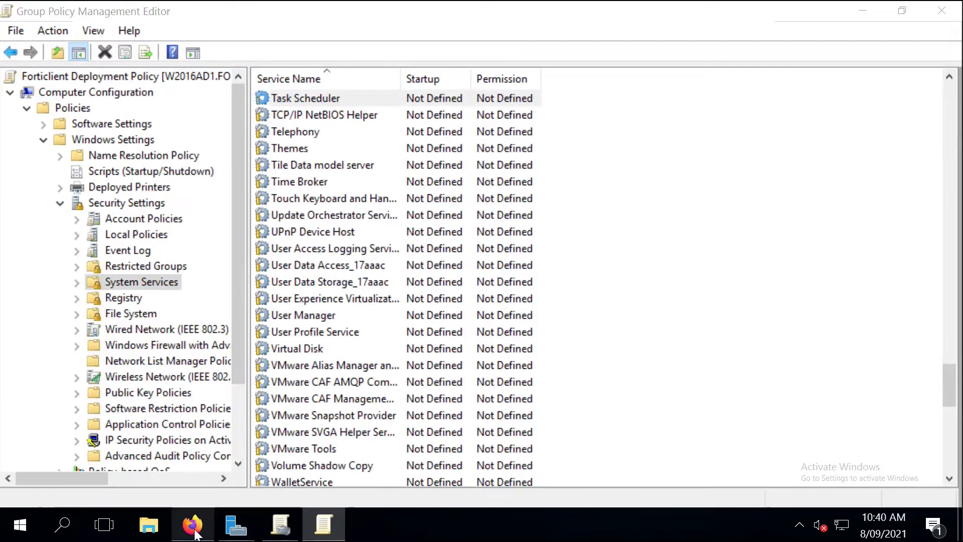
{"action": "left_click", "coordinate": [192, 524]}
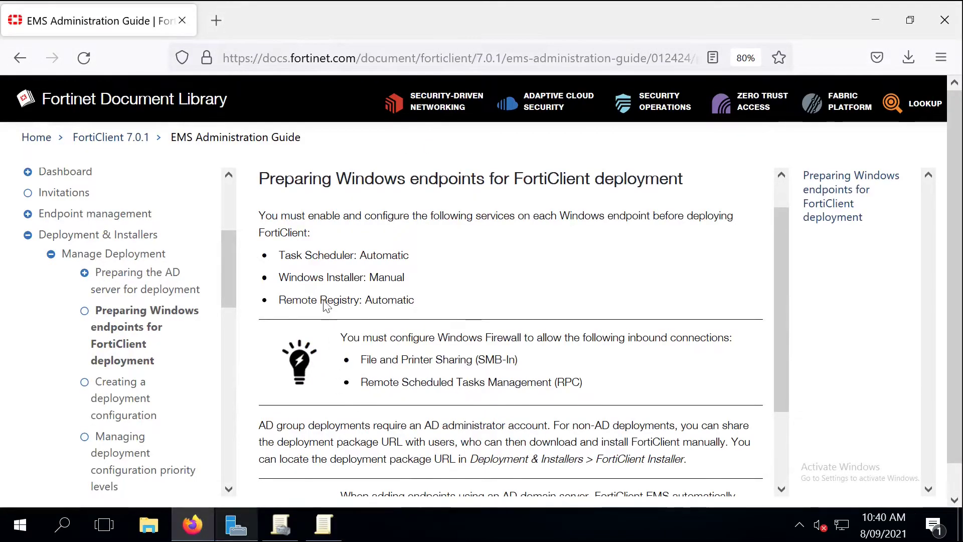
{"action": "left_click", "coordinate": [323, 524]}
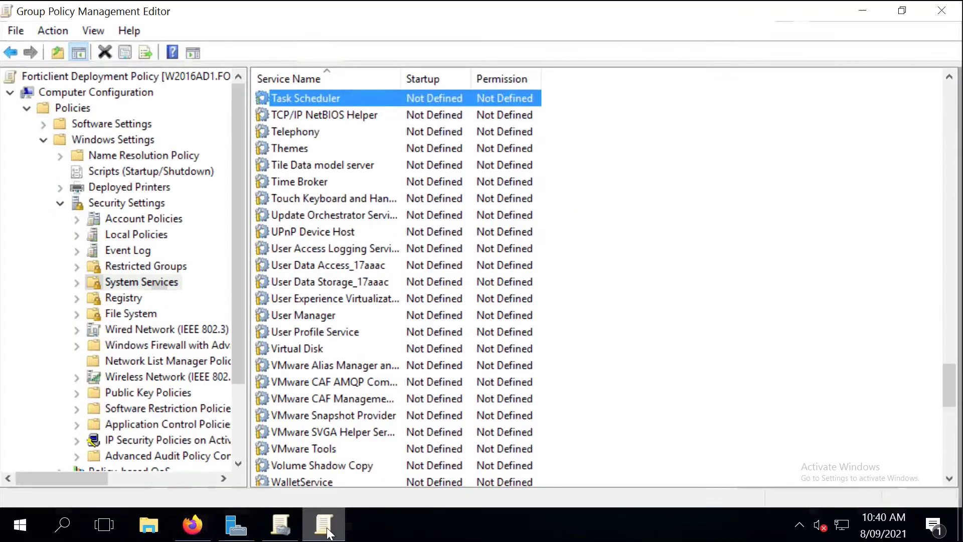
{"action": "double_click", "coordinate": [329, 102]}
{"action": "left_click", "coordinate": [359, 202]}
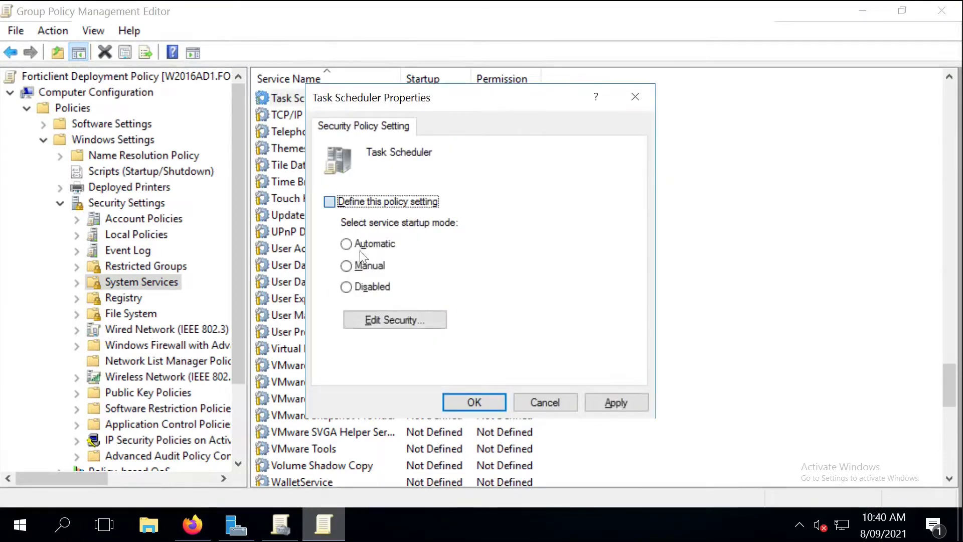
{"action": "left_click", "coordinate": [361, 287]}
{"action": "left_click", "coordinate": [365, 246]}
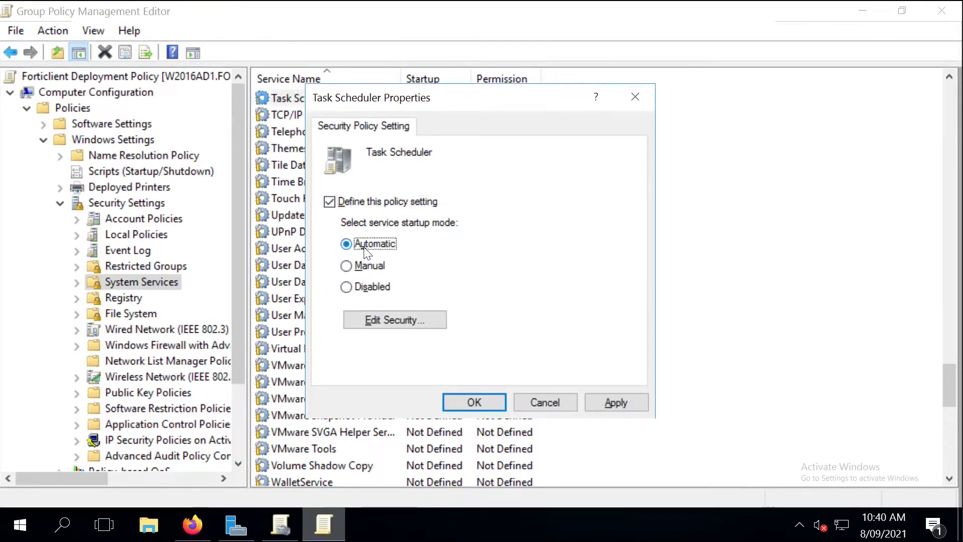
{"action": "left_click", "coordinate": [604, 400]}
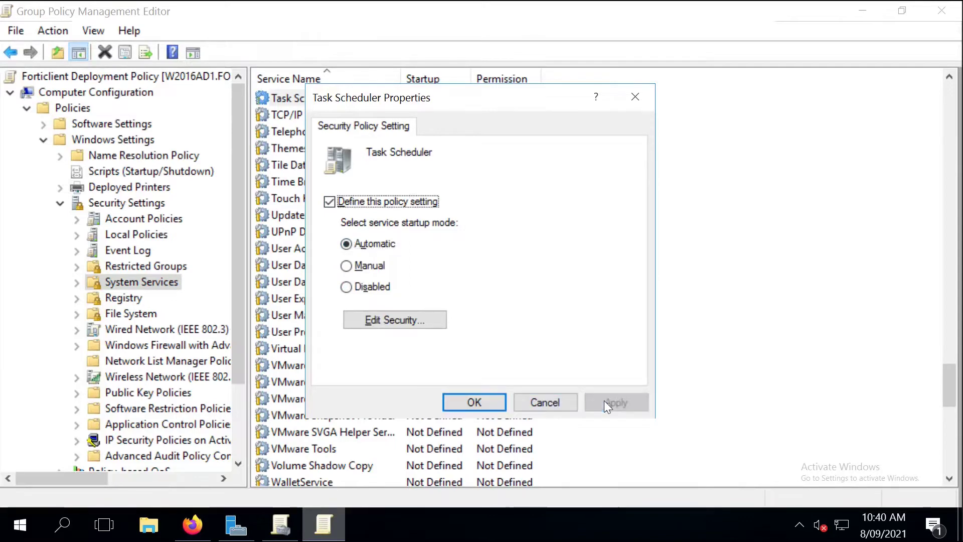
{"action": "left_click", "coordinate": [473, 402]}
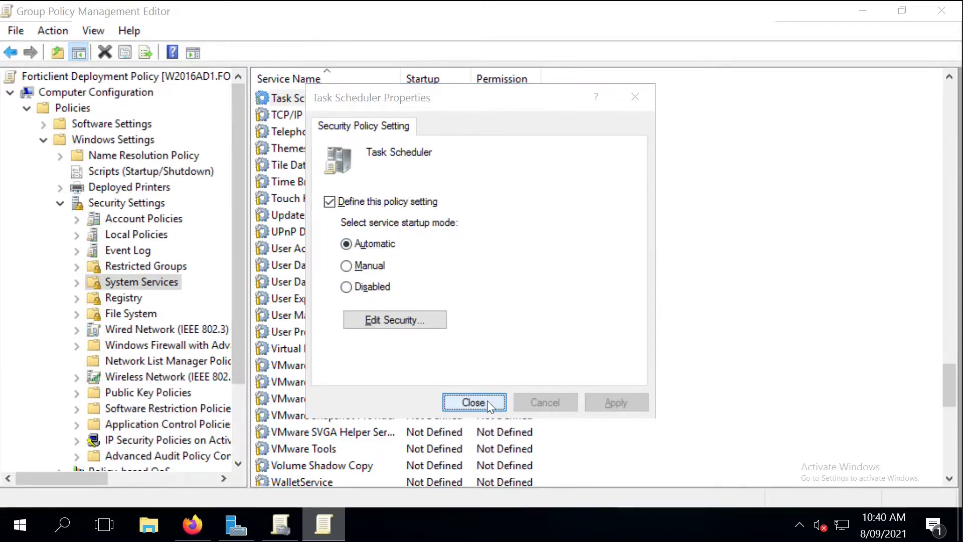
{"action": "left_click", "coordinate": [196, 524]}
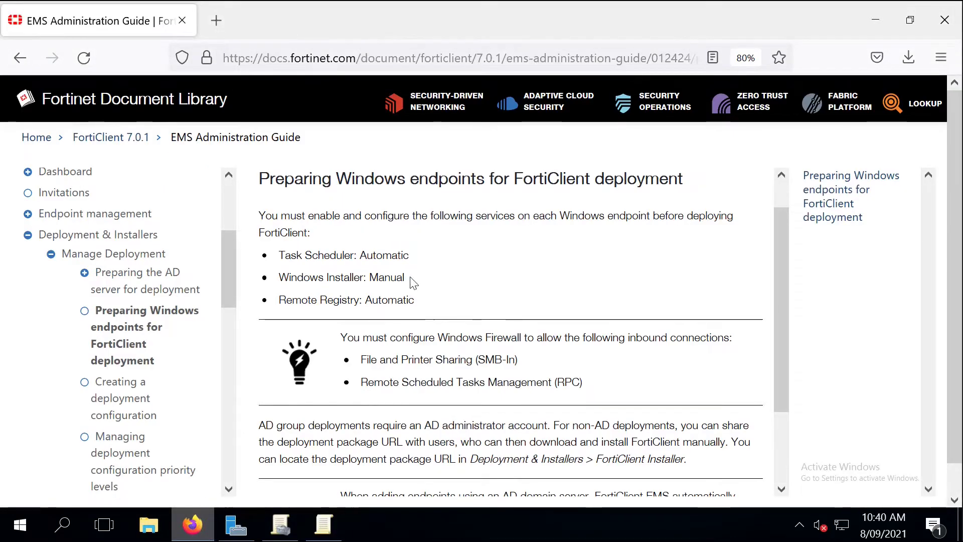
Step: Define the Windows Installer service's startup mode as Manual in the policy
{"action": "key", "text": "alt+Tab"}
{"action": "left_click", "coordinate": [357, 316]}
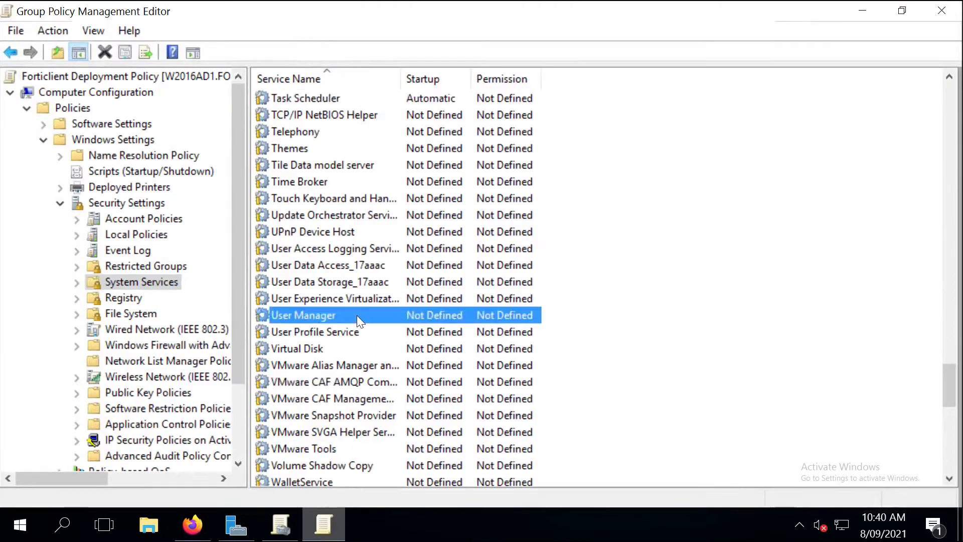
{"action": "key", "text": "w"}
{"action": "key", "text": "w"}
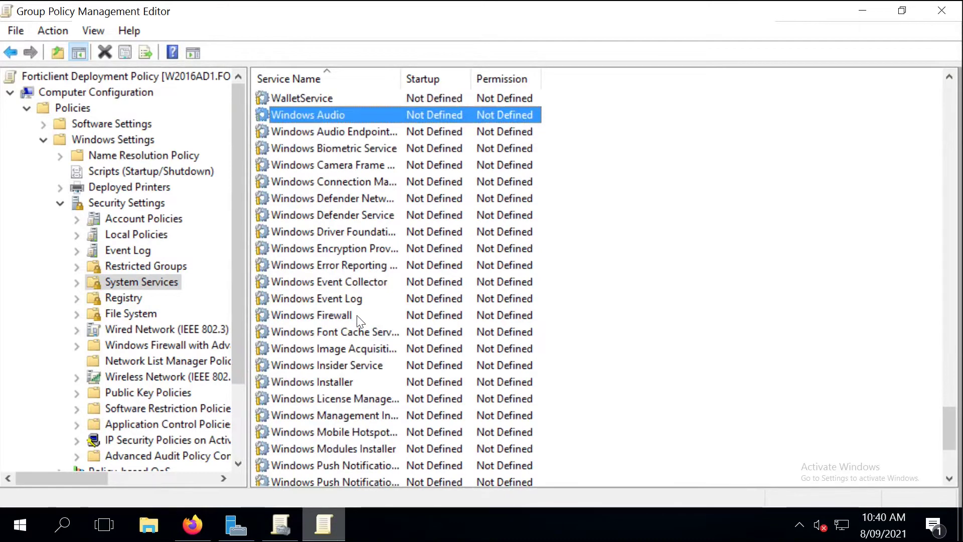
{"action": "double_click", "coordinate": [356, 381]}
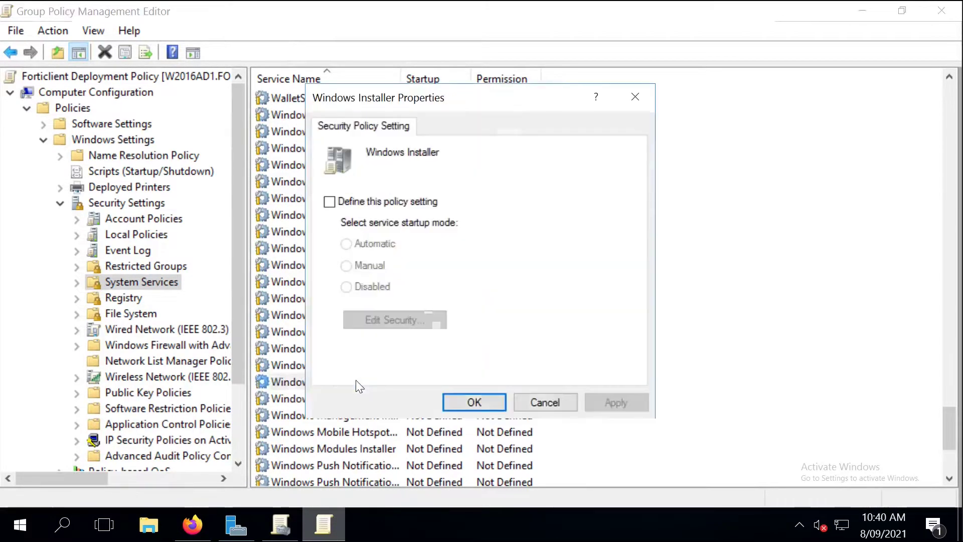
{"action": "left_click", "coordinate": [331, 202]}
{"action": "left_click", "coordinate": [369, 266]}
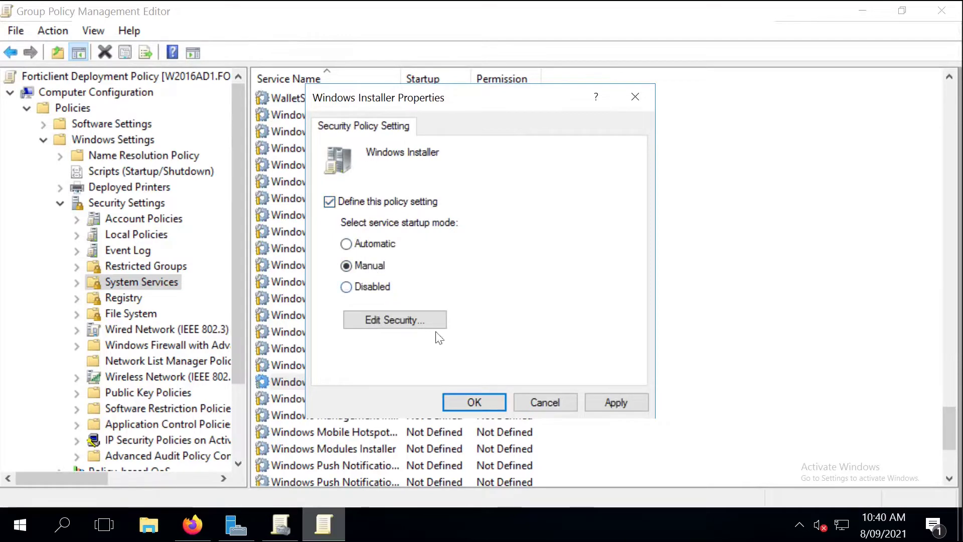
{"action": "left_click", "coordinate": [480, 402]}
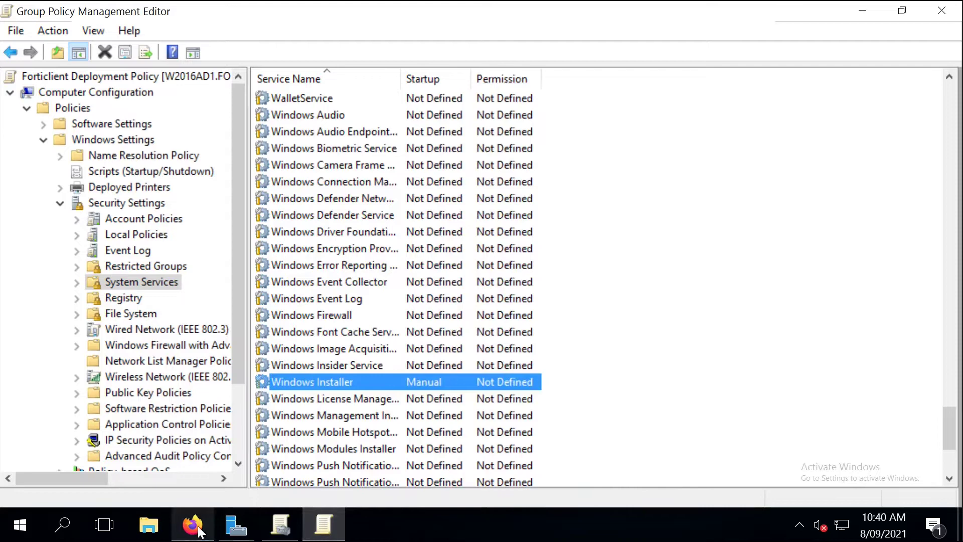
{"action": "left_click", "coordinate": [208, 514]}
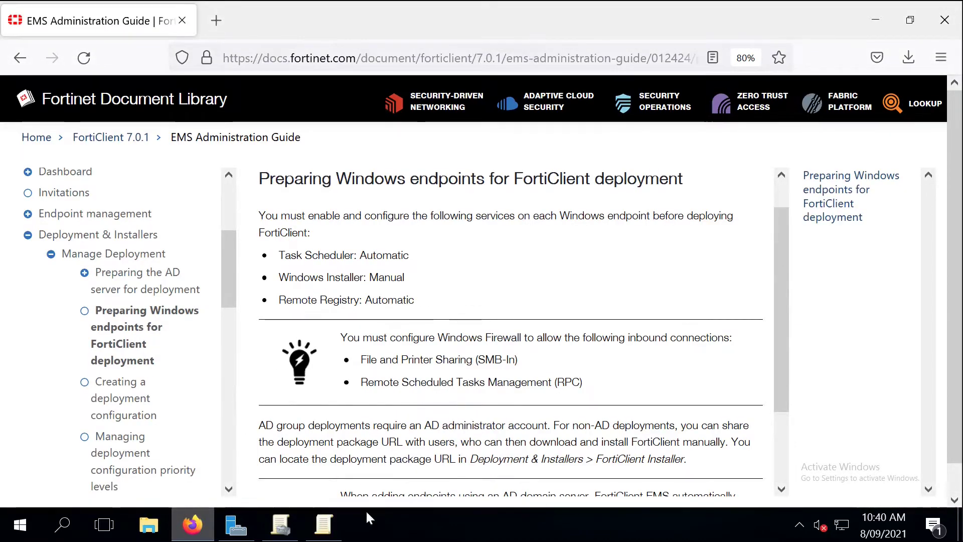
Step: Jump to Remote Registry by typing 're' and define its startup mode as Automatic
{"action": "left_click", "coordinate": [324, 521]}
{"action": "left_click", "coordinate": [323, 435]}
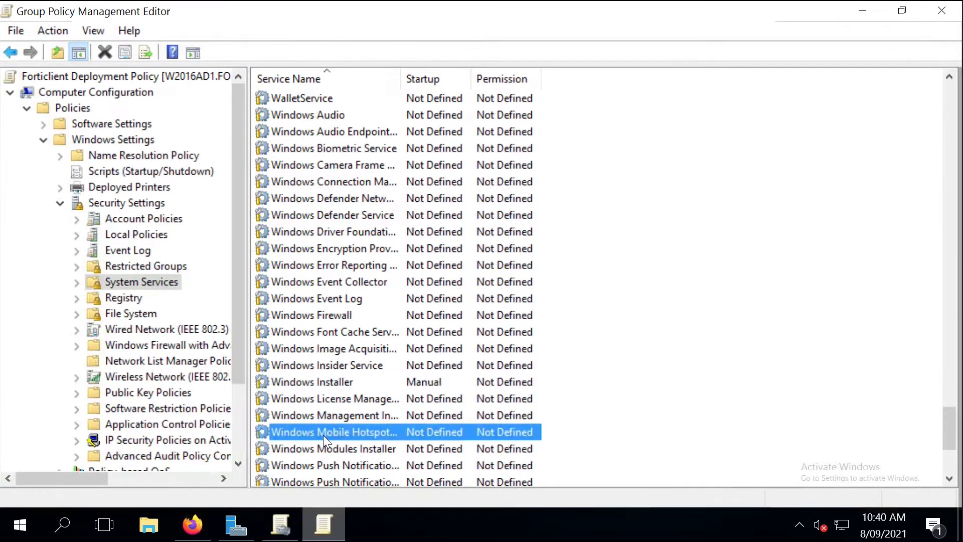
{"action": "type", "text": "re"}
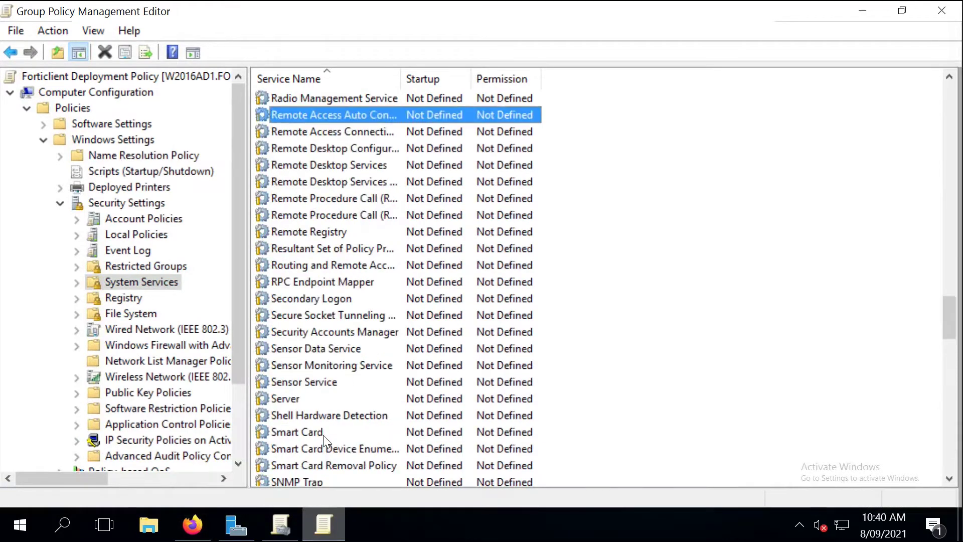
{"action": "double_click", "coordinate": [349, 231]}
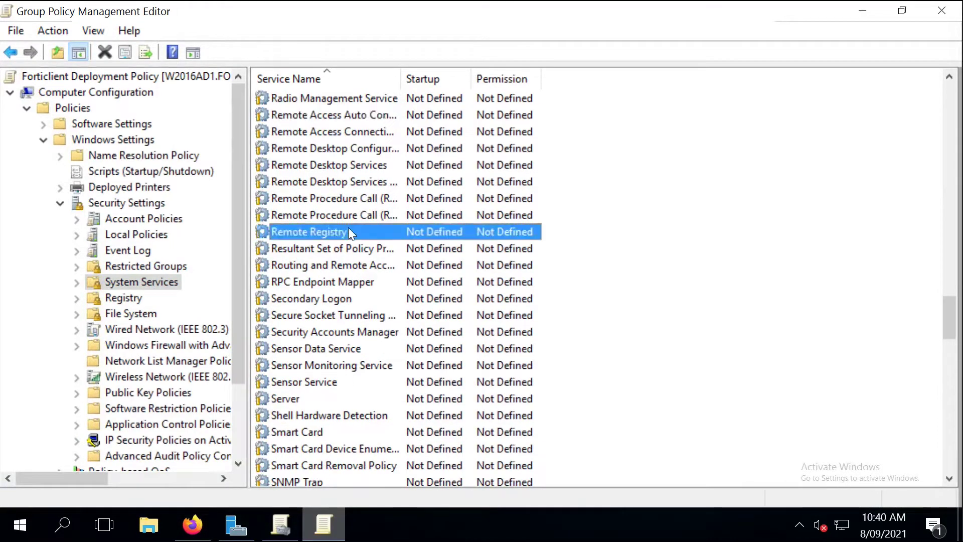
{"action": "left_click", "coordinate": [351, 203]}
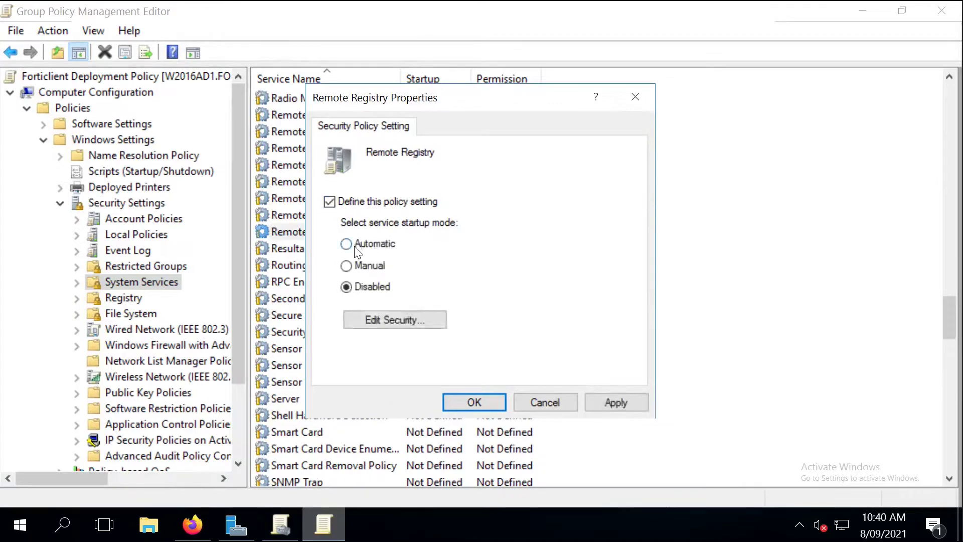
{"action": "left_click", "coordinate": [356, 246]}
{"action": "left_click", "coordinate": [469, 400]}
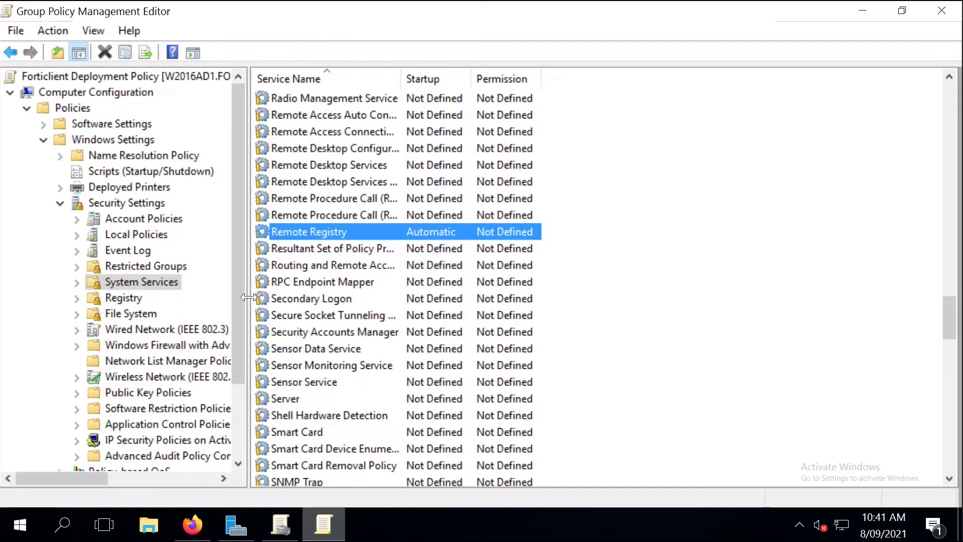
{"action": "left_click_drag", "start_coordinate": [253, 298], "coordinate": [309, 298]}
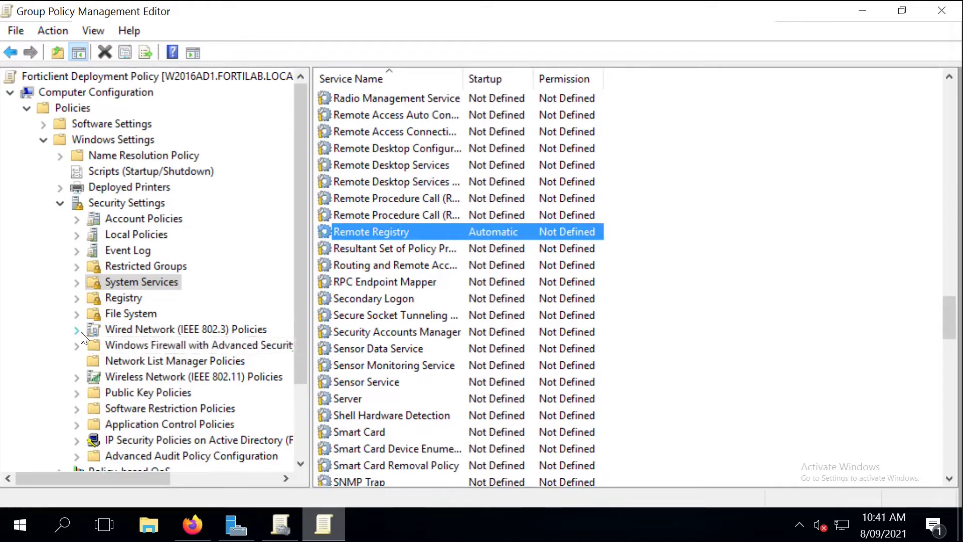
Step: Expand Windows Firewall with Advanced Security to the empty Inbound Rules and check the guide's inbound requirements
{"action": "left_click", "coordinate": [78, 345]}
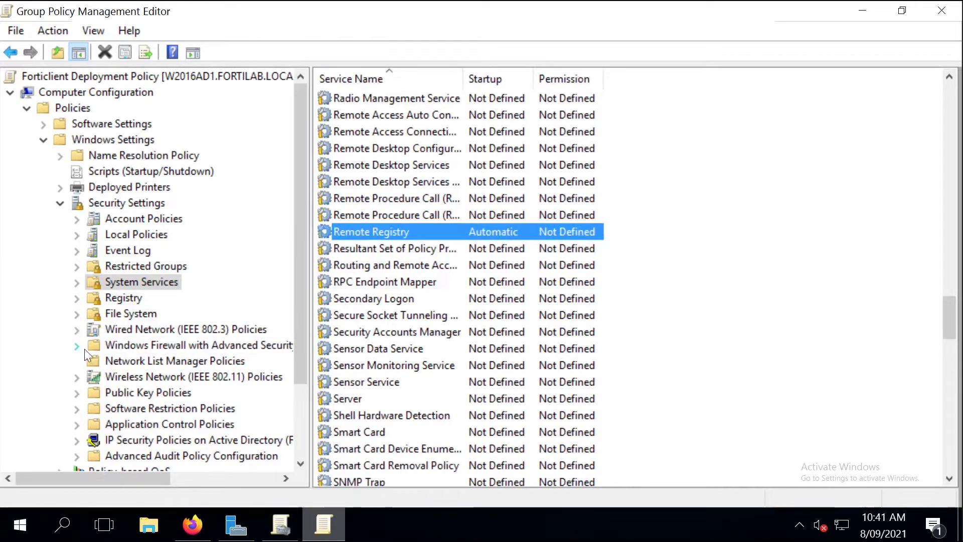
{"action": "left_click", "coordinate": [77, 345]}
{"action": "left_click", "coordinate": [94, 361]}
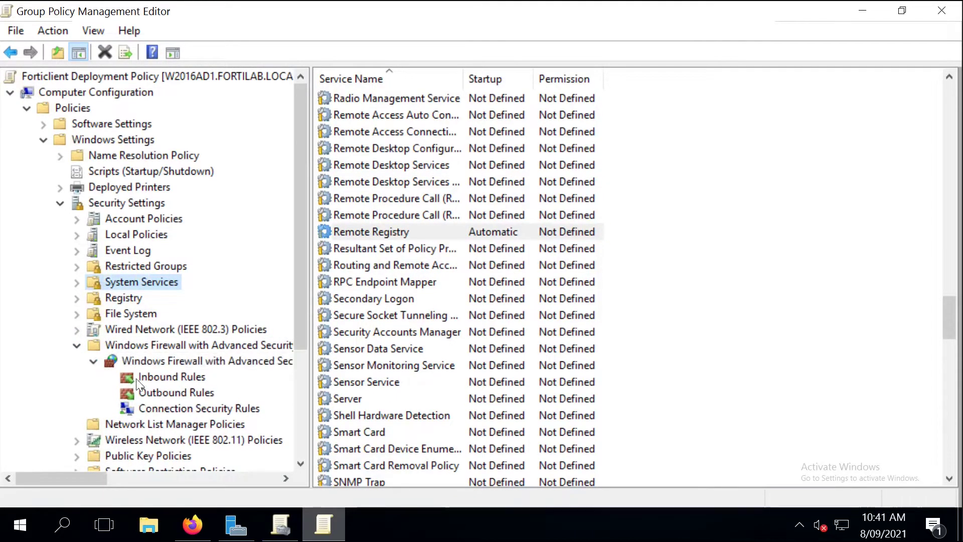
{"action": "left_click", "coordinate": [150, 377]}
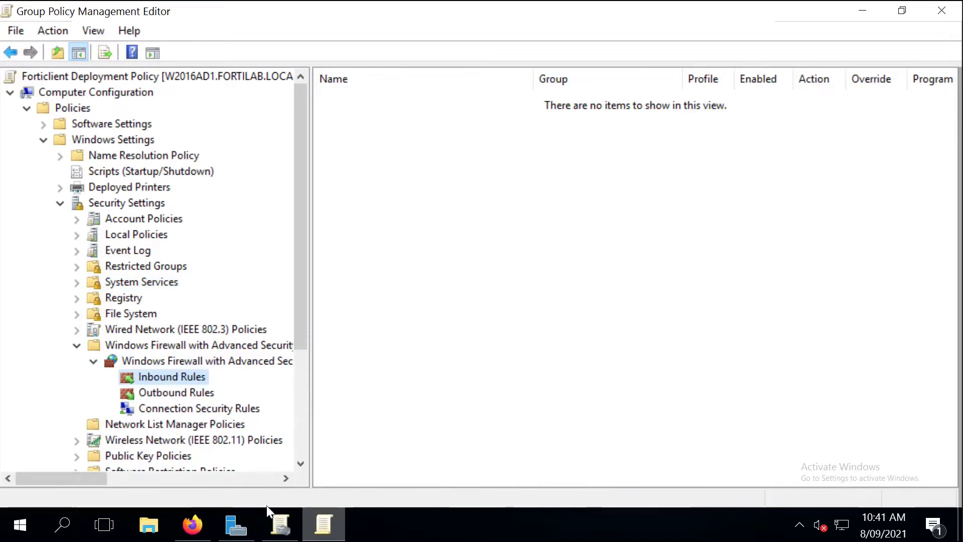
{"action": "left_click", "coordinate": [193, 525]}
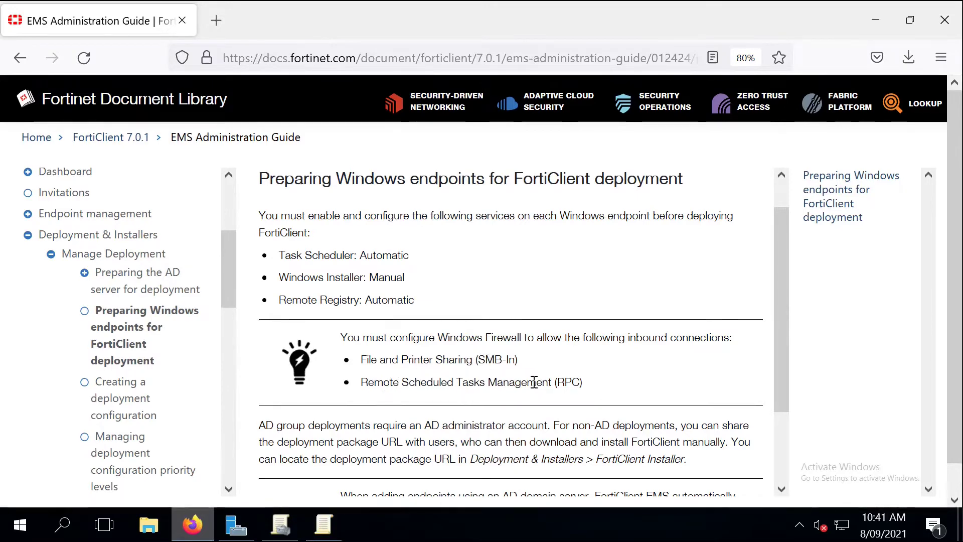
{"action": "left_click", "coordinate": [326, 525]}
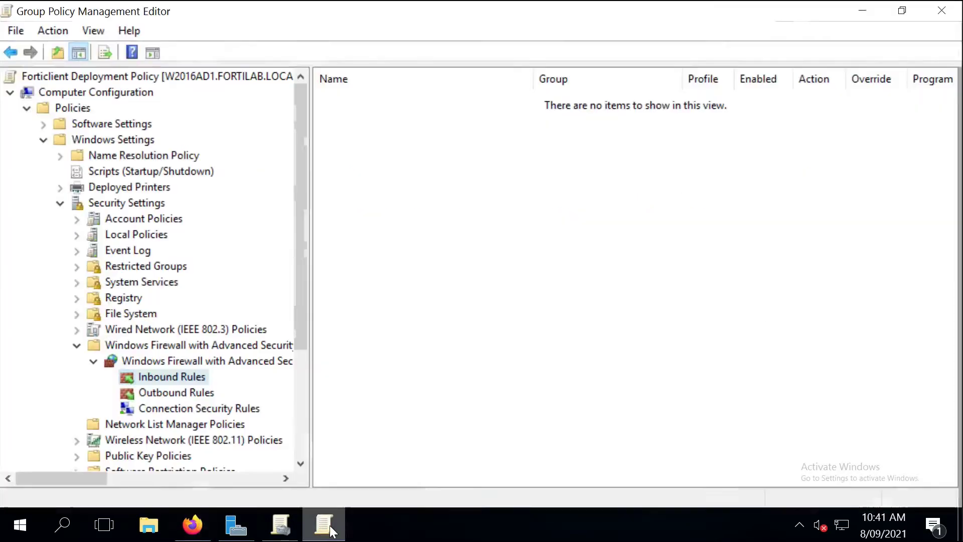
Step: Start a new inbound rule using the Predefined File and Printer Sharing rule group
{"action": "right_click", "coordinate": [380, 257]}
{"action": "left_click", "coordinate": [403, 265]}
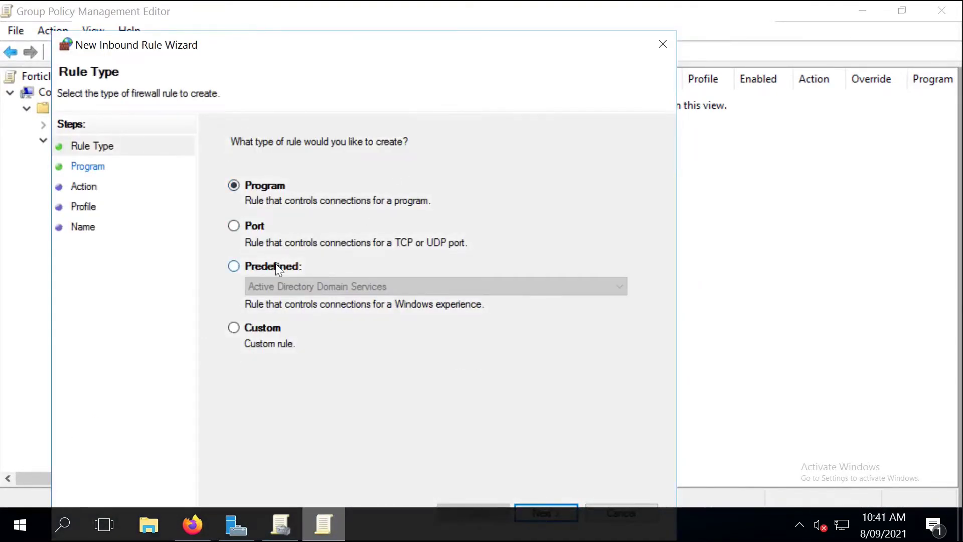
{"action": "left_click", "coordinate": [275, 264]}
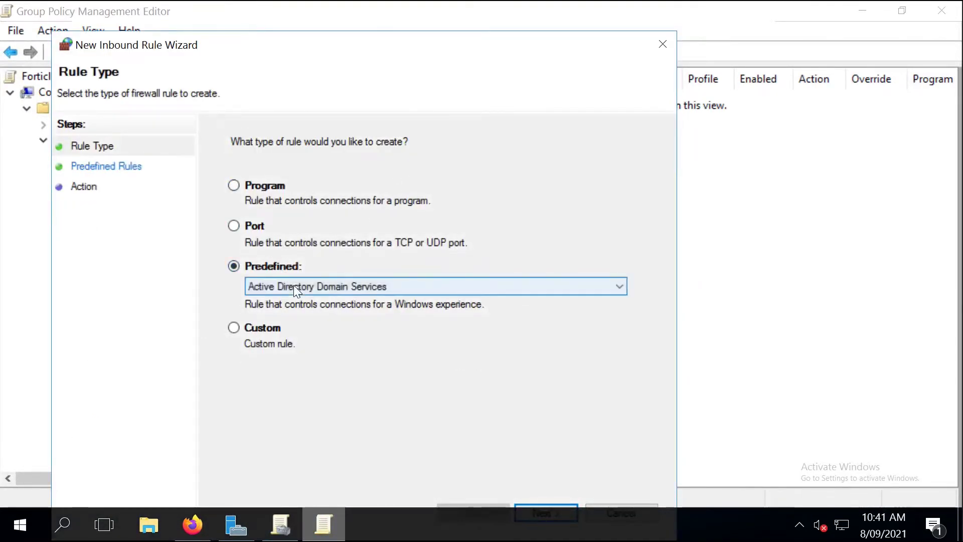
{"action": "left_click", "coordinate": [293, 286]}
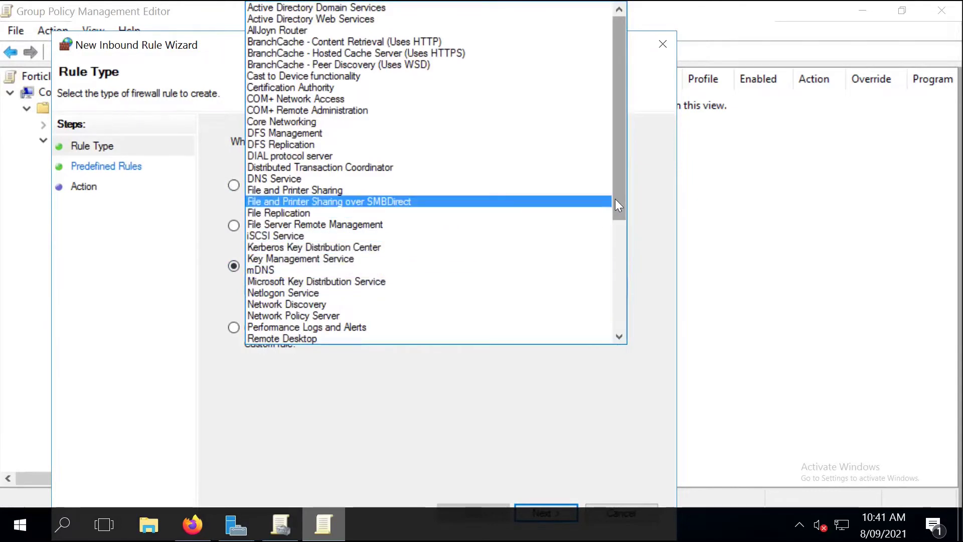
{"action": "left_click_drag", "start_coordinate": [616, 198], "coordinate": [616, 253]}
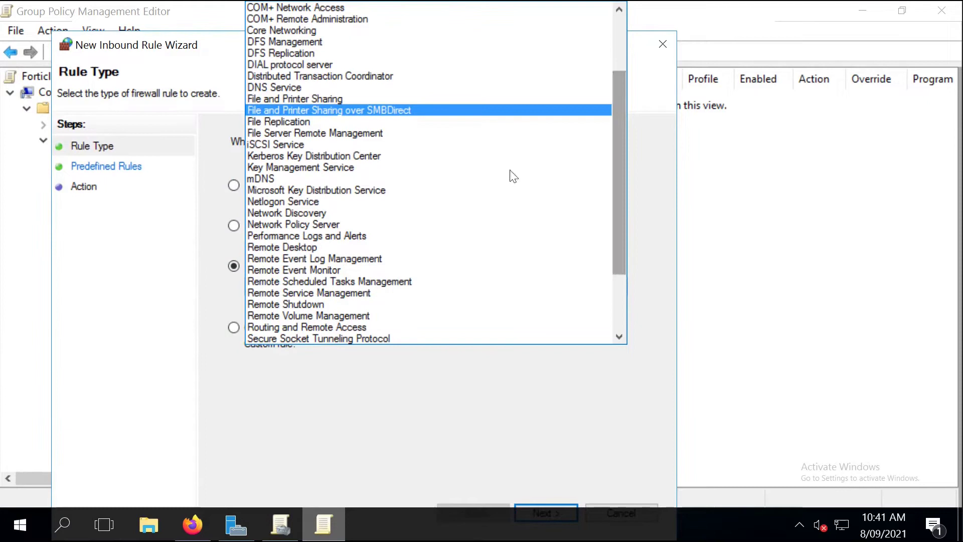
{"action": "left_click", "coordinate": [345, 100]}
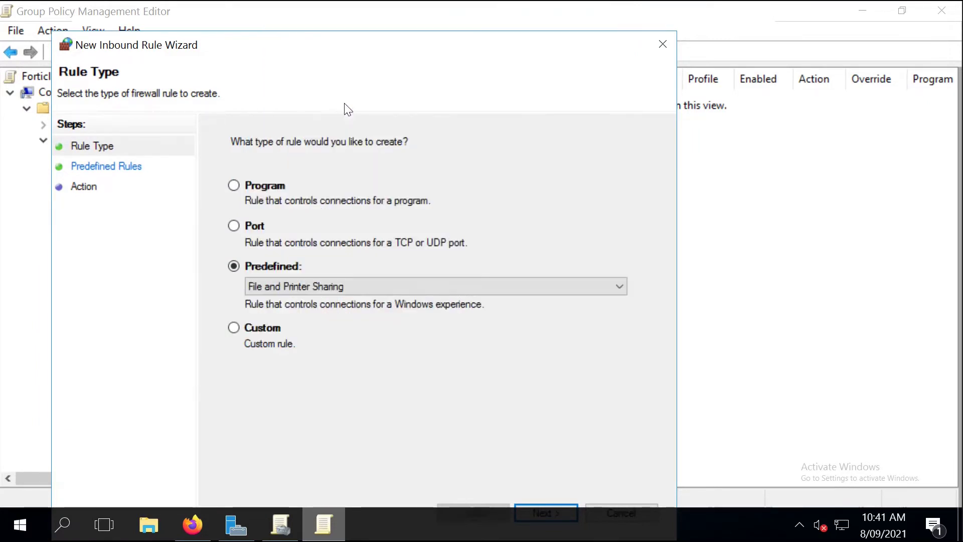
{"action": "left_click", "coordinate": [534, 506]}
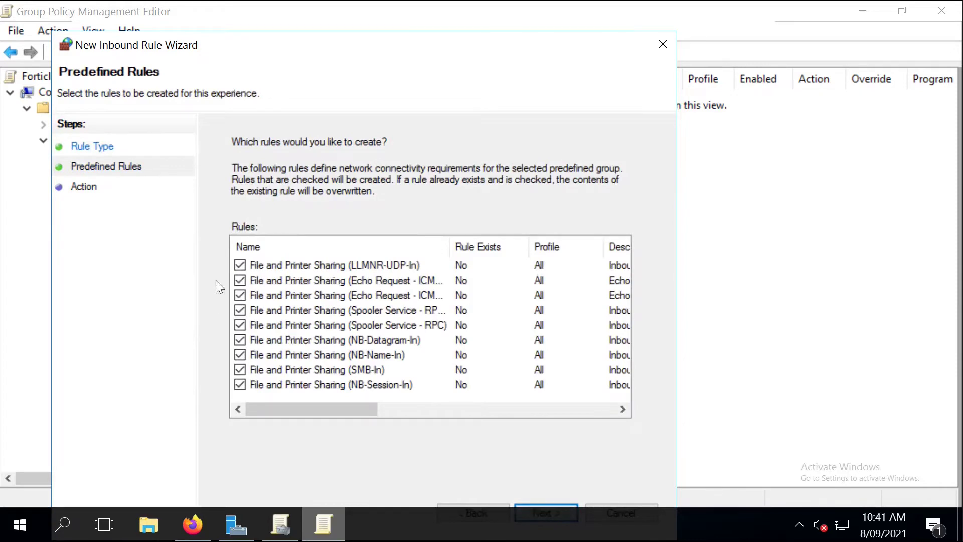
Step: Uncheck every File and Printer Sharing rule except SMB-In and finish it as an Allow rule
{"action": "left_click", "coordinate": [239, 265]}
{"action": "left_click", "coordinate": [240, 280]}
{"action": "left_click", "coordinate": [240, 295]}
{"action": "left_click", "coordinate": [240, 310]}
{"action": "left_click", "coordinate": [240, 325]}
{"action": "left_click", "coordinate": [240, 340]}
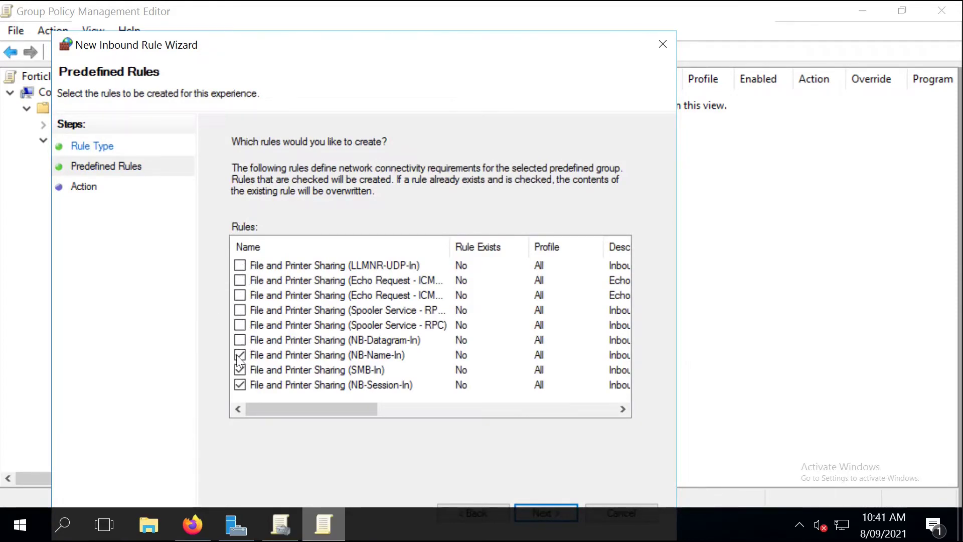
{"action": "left_click", "coordinate": [240, 355]}
{"action": "left_click", "coordinate": [521, 504]}
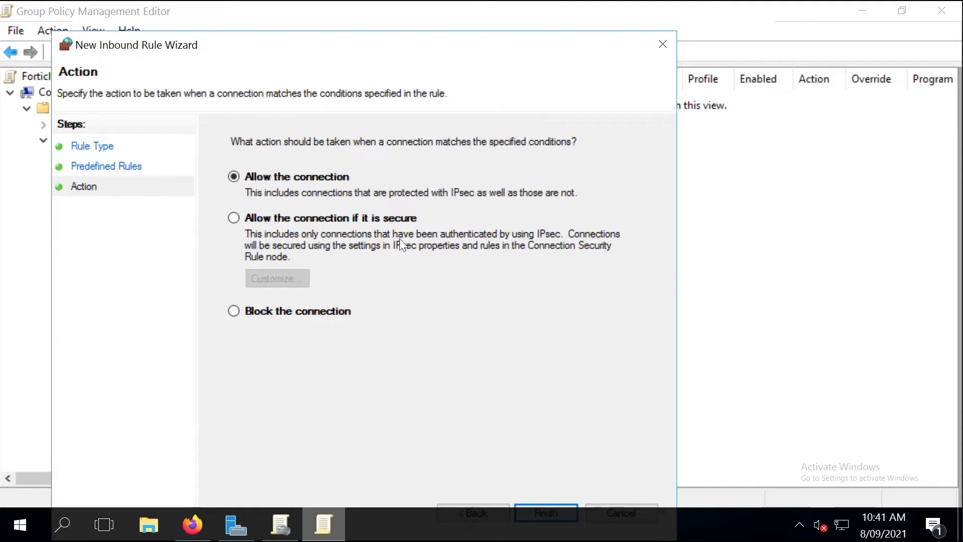
{"action": "left_click", "coordinate": [530, 504]}
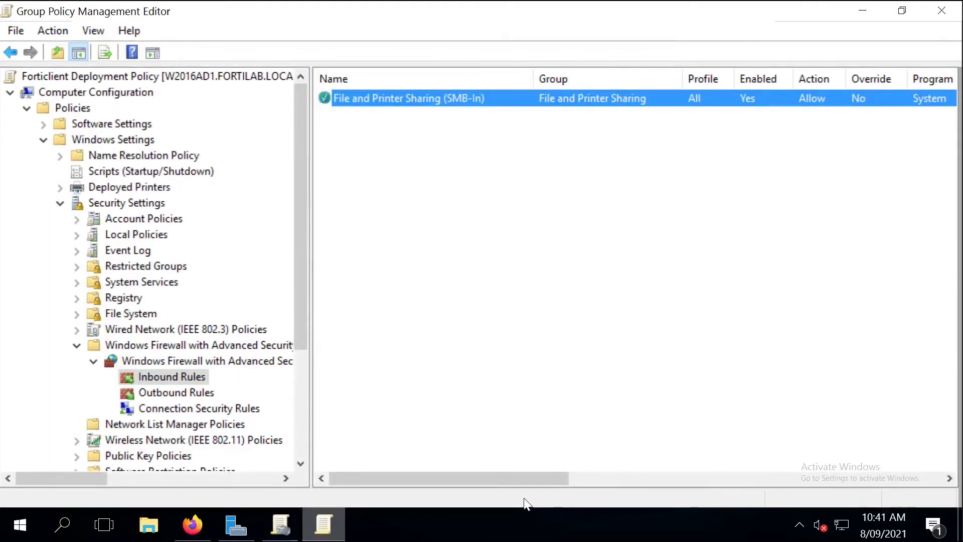
Step: Start another inbound rule from the Predefined Remote Scheduled Tasks Management group
{"action": "left_click", "coordinate": [192, 524]}
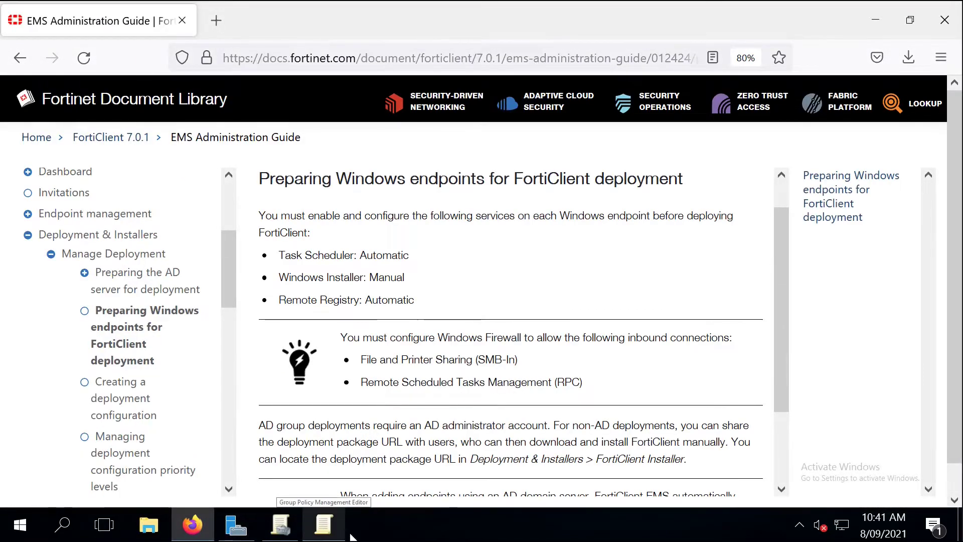
{"action": "left_click", "coordinate": [326, 529]}
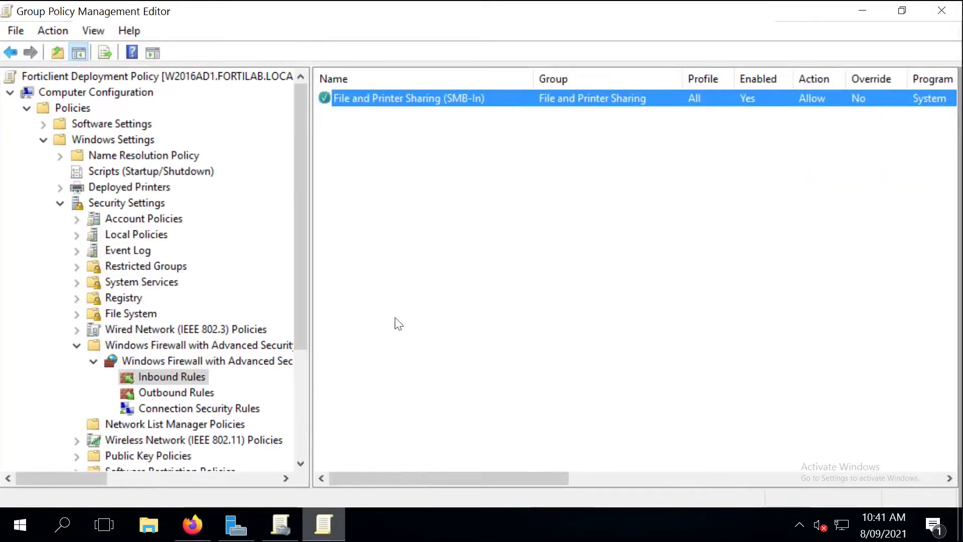
{"action": "right_click", "coordinate": [407, 217]}
{"action": "left_click", "coordinate": [419, 230]}
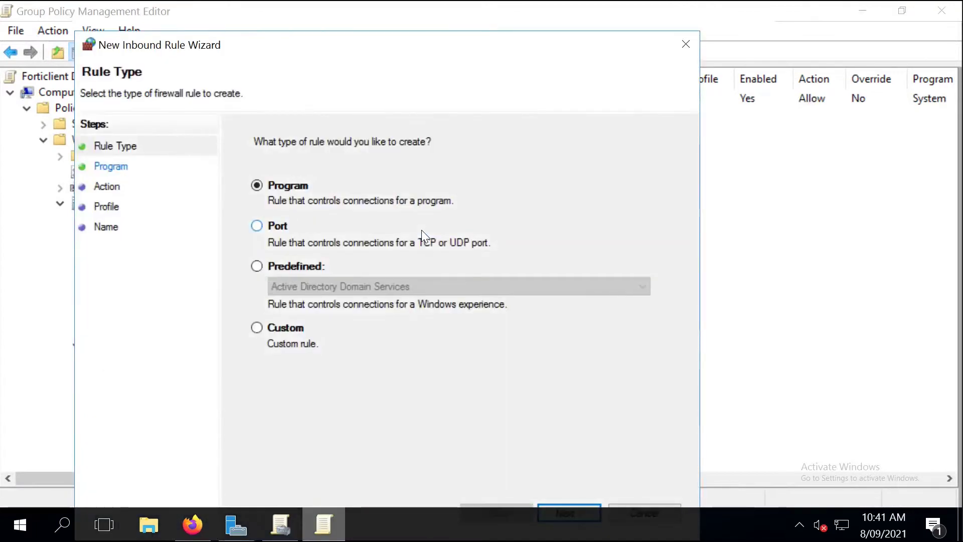
{"action": "left_click", "coordinate": [279, 266]}
{"action": "left_click", "coordinate": [301, 286]}
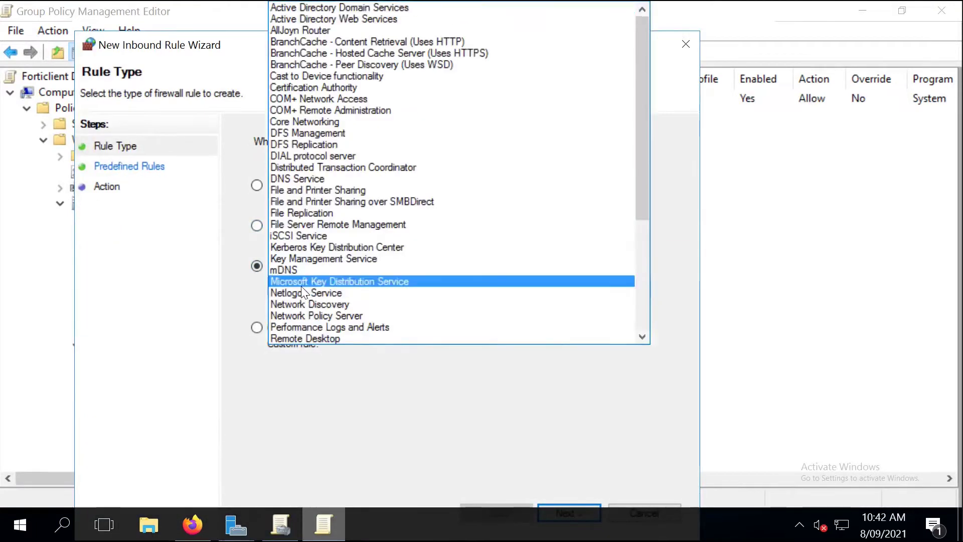
{"action": "left_click", "coordinate": [640, 289]}
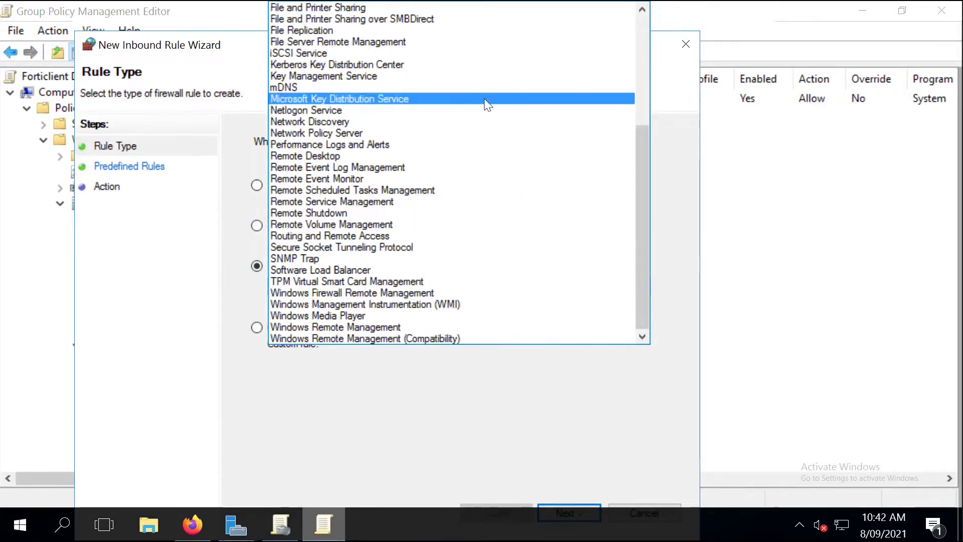
{"action": "left_click", "coordinate": [399, 190]}
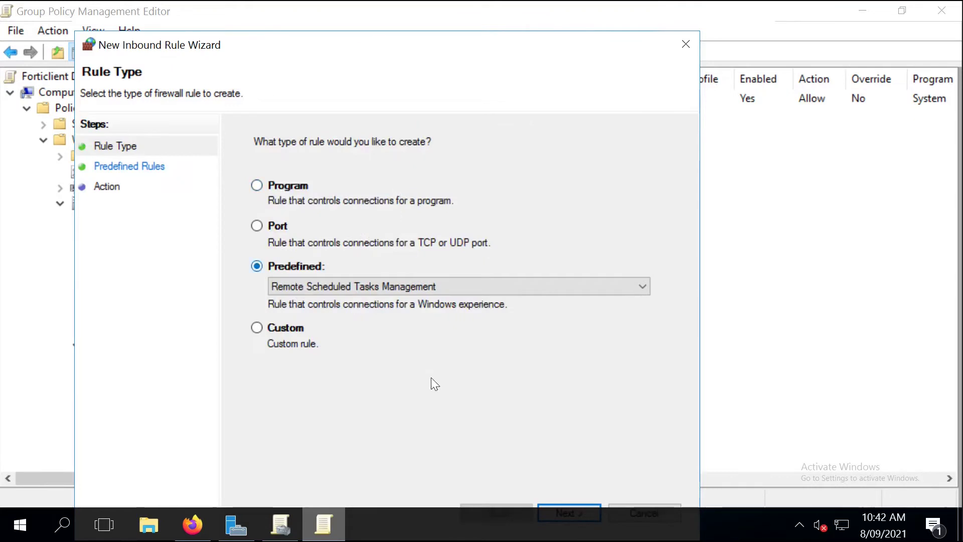
{"action": "left_click", "coordinate": [553, 502]}
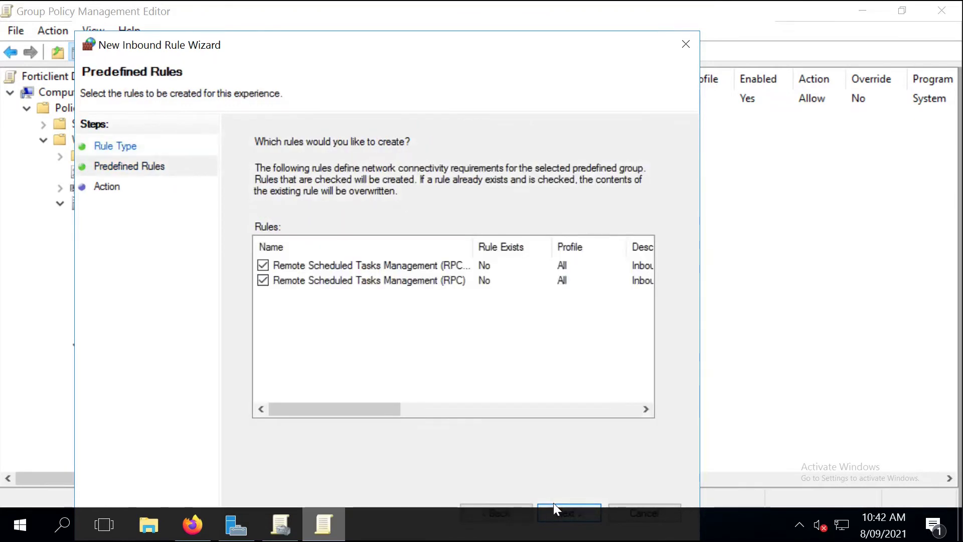
Step: Exclude the RPC-EPMAP rule and finish the remaining RPC rule as Allow the connection
{"action": "left_click_drag", "start_coordinate": [471, 249], "coordinate": [536, 254]}
{"action": "left_click", "coordinate": [266, 266]}
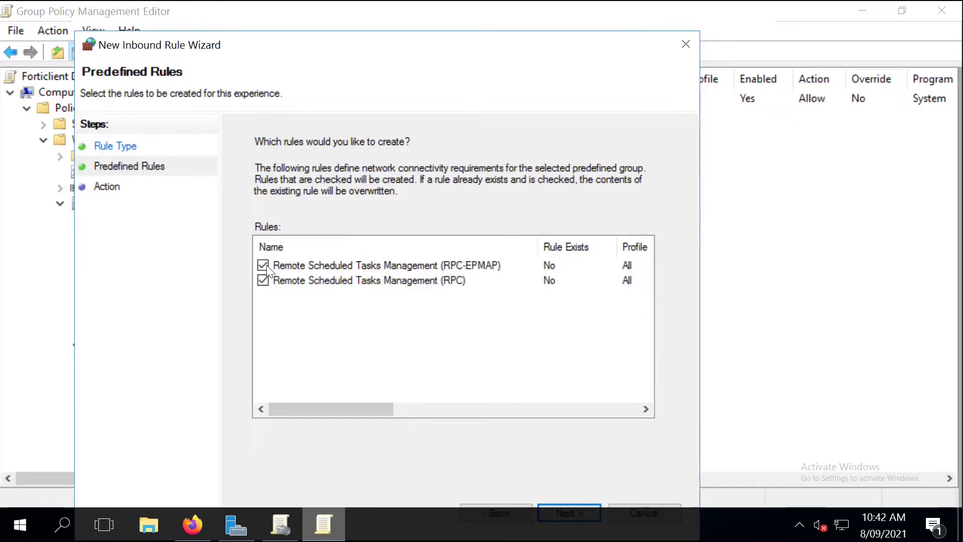
{"action": "left_click", "coordinate": [549, 503]}
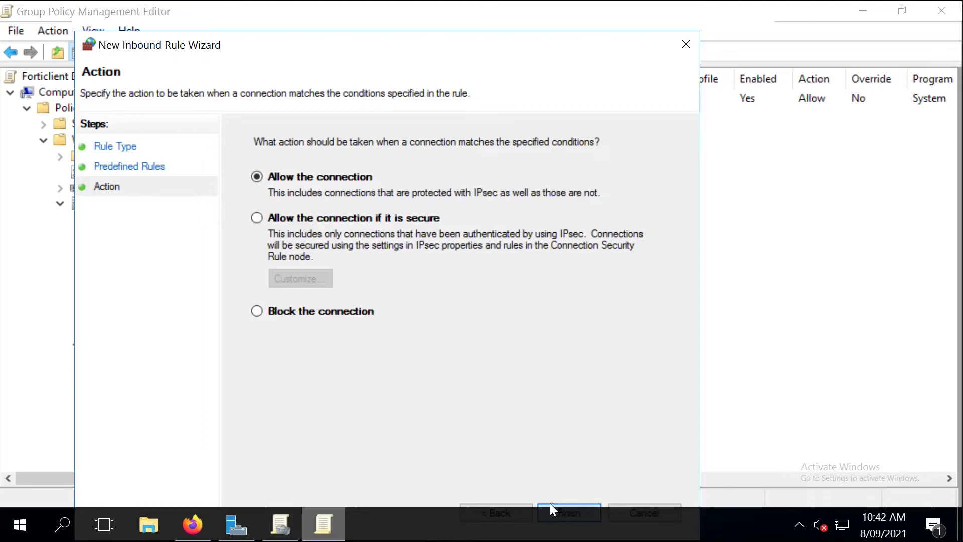
{"action": "left_click", "coordinate": [552, 504]}
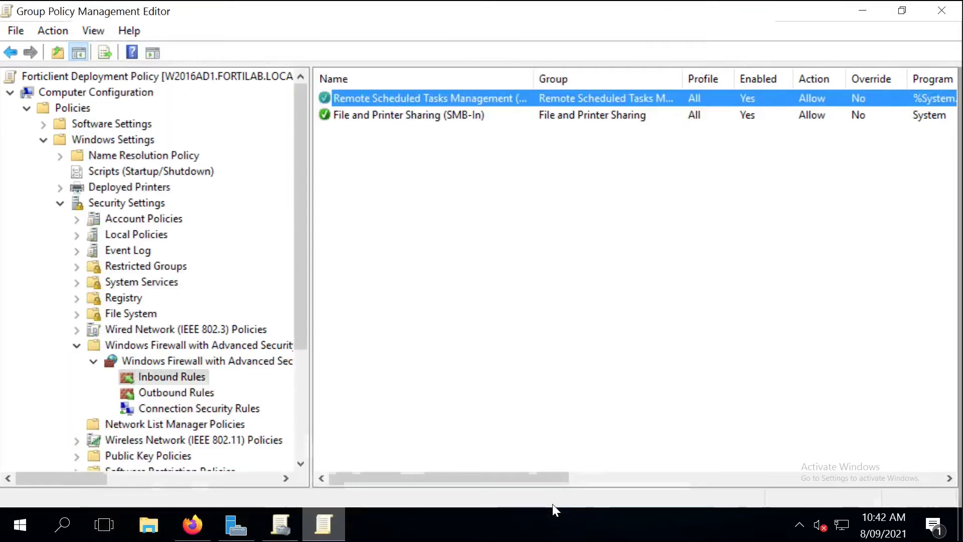
{"action": "left_click", "coordinate": [466, 296]}
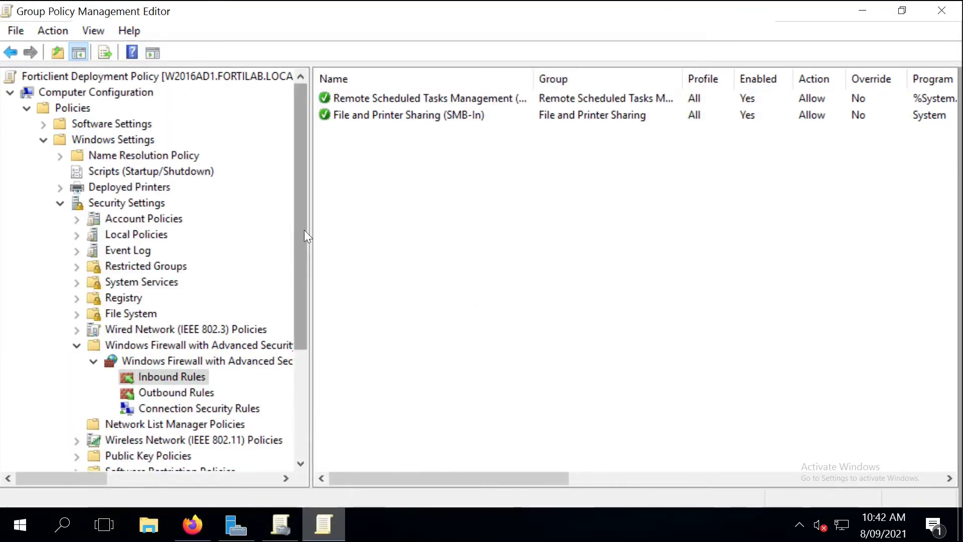
{"action": "scroll", "coordinate": [310, 347], "scroll_direction": "down", "scroll_amount": 4}
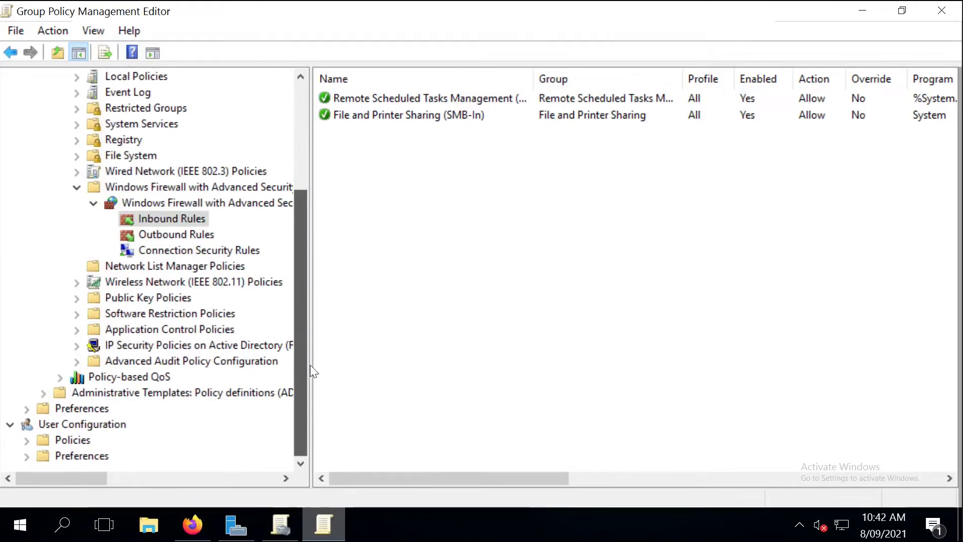
{"action": "left_click_drag", "start_coordinate": [309, 360], "coordinate": [288, 220]}
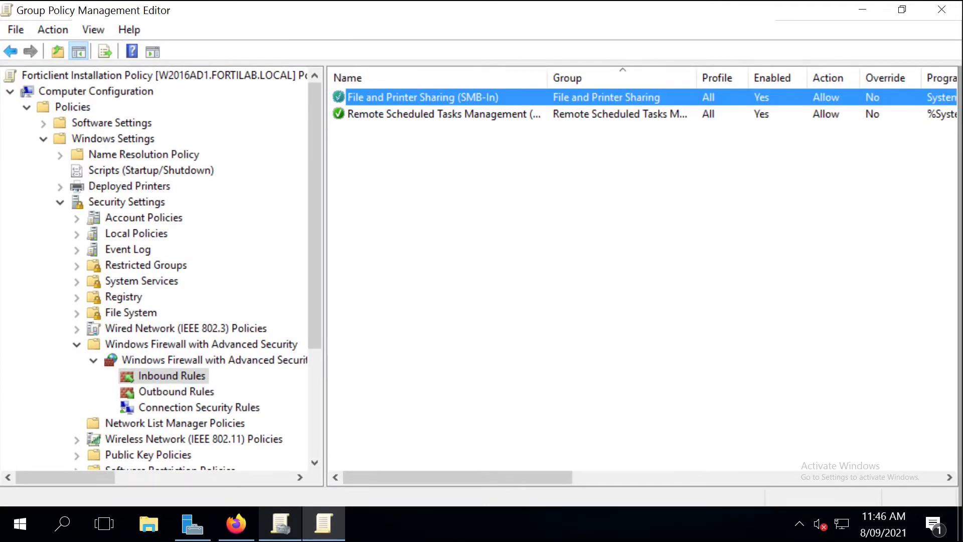
Step: Open File and Printer Sharing (SMB-In) properties and review its computers, programs, users and principals tabs
{"action": "double_click", "coordinate": [369, 96]}
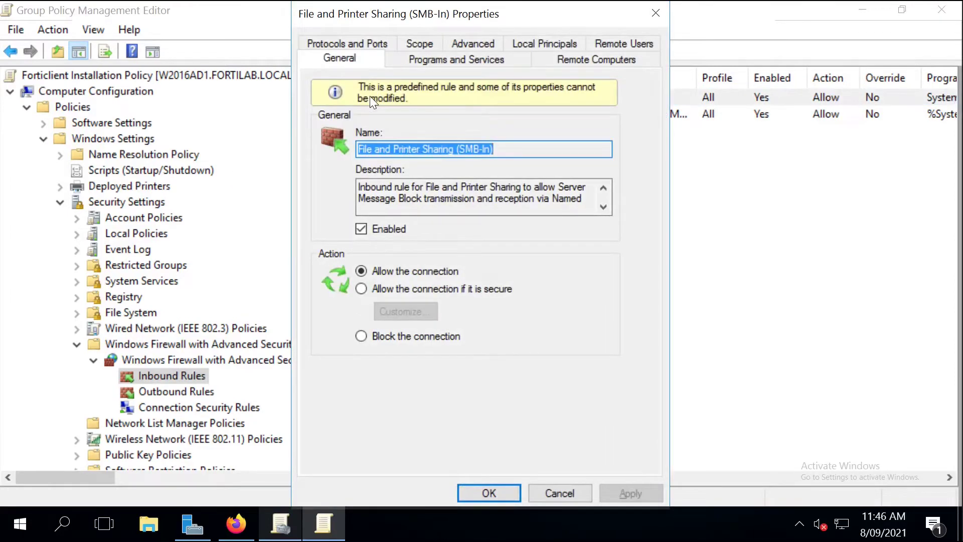
{"action": "left_click", "coordinate": [571, 64]}
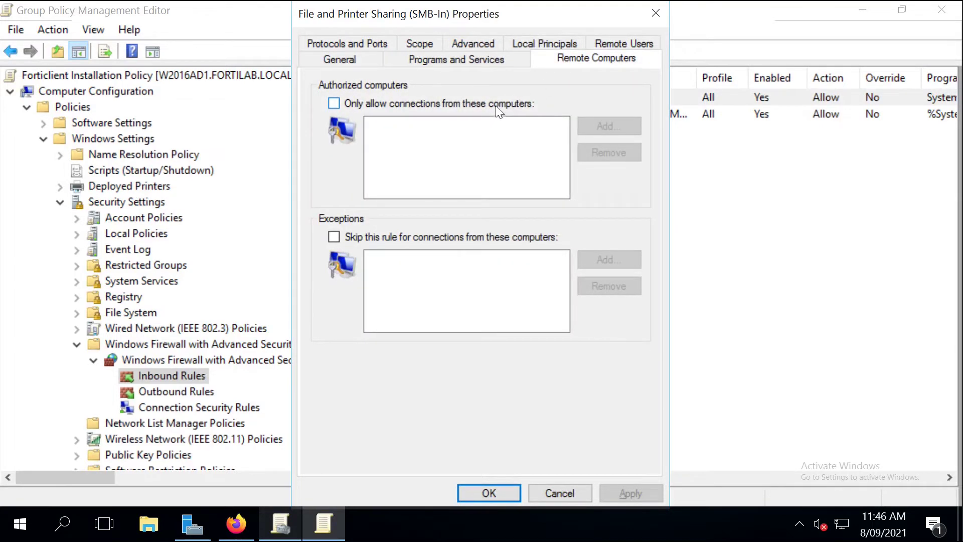
{"action": "left_click", "coordinate": [492, 63]}
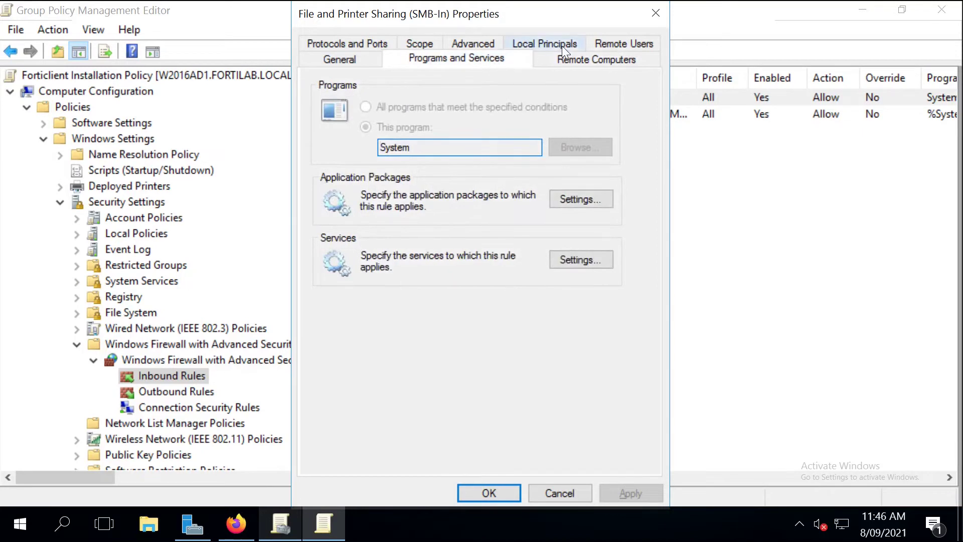
{"action": "left_click", "coordinate": [607, 43]}
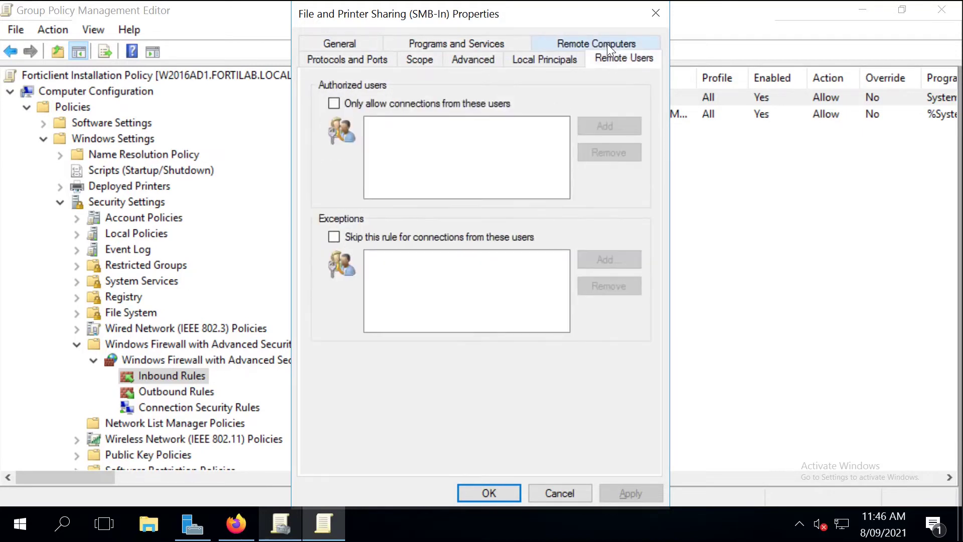
{"action": "left_click", "coordinate": [540, 59]}
Step: Untick Private and Public so SMB-In applies only to Domain, then open Remote Scheduled Tasks Management
{"action": "left_click", "coordinate": [481, 60]}
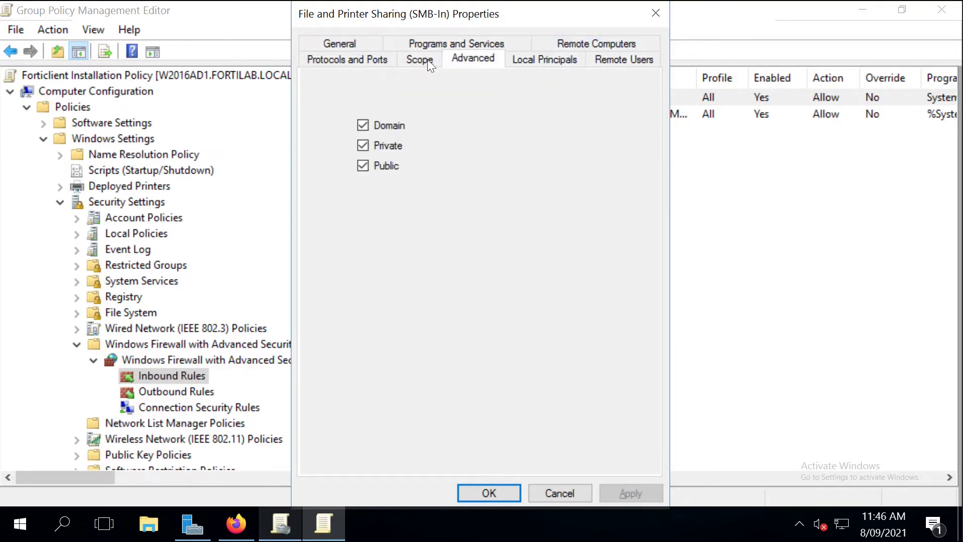
{"action": "left_click", "coordinate": [362, 146]}
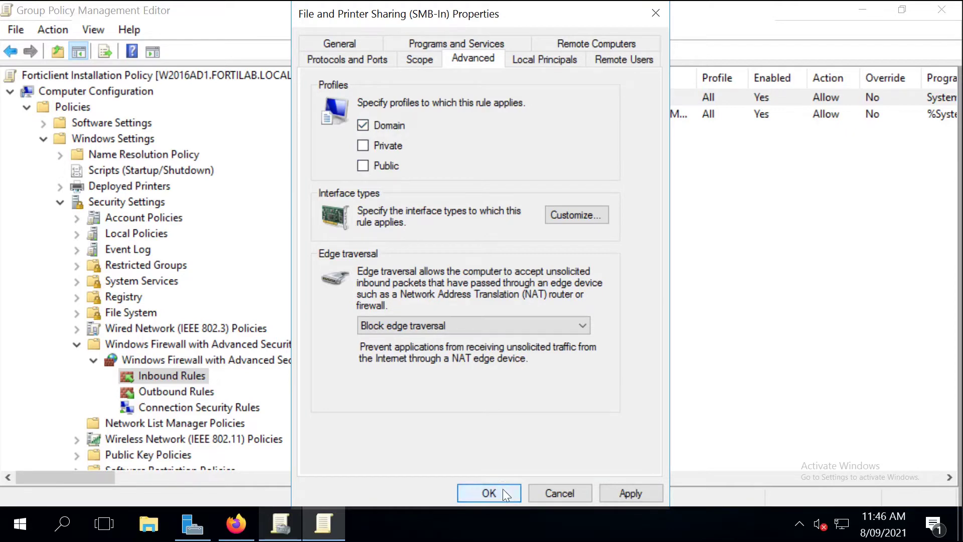
{"action": "left_click", "coordinate": [489, 492]}
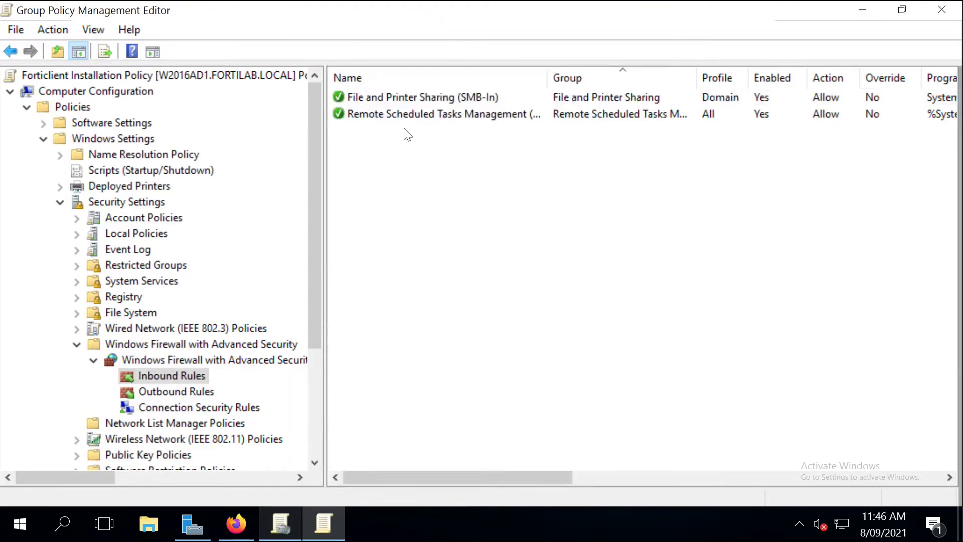
{"action": "double_click", "coordinate": [399, 115]}
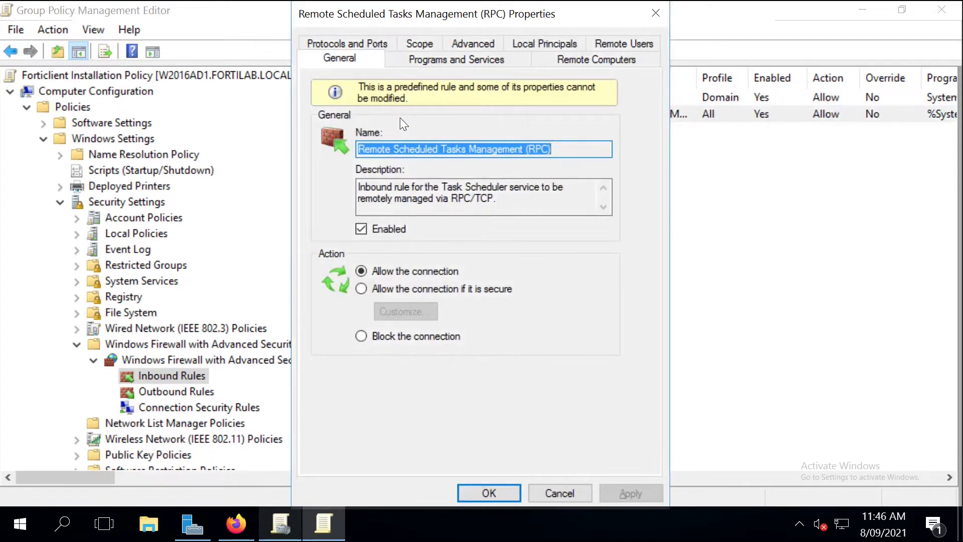
Step: Untick Private and Public in the Advanced profiles so Remote Scheduled Tasks Management (RPC) is Domain-only
{"action": "left_click", "coordinate": [471, 44]}
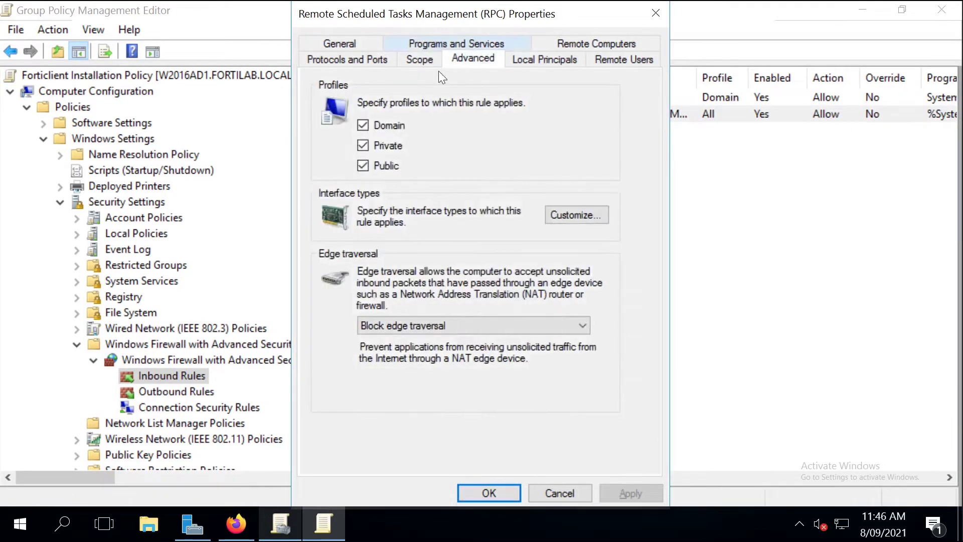
{"action": "left_click", "coordinate": [363, 146]}
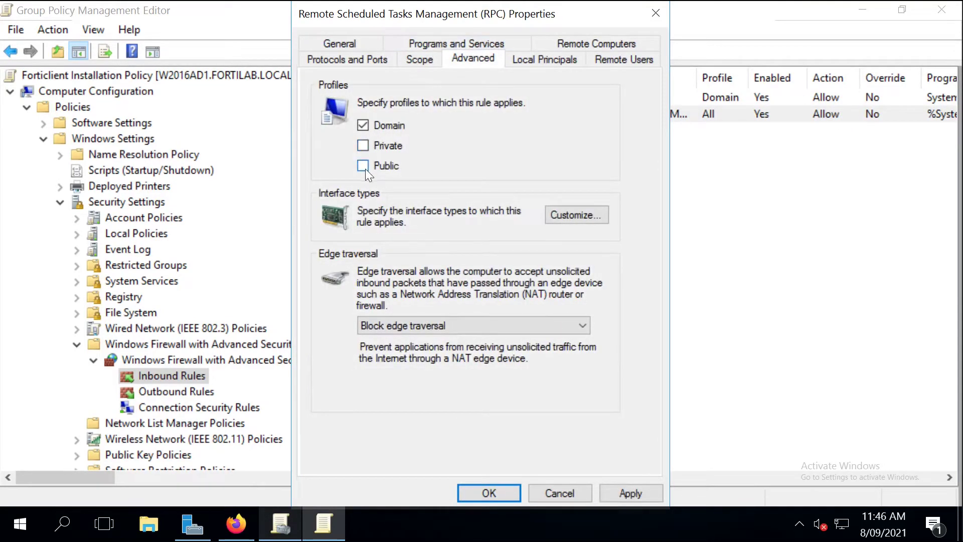
{"action": "left_click", "coordinate": [496, 492]}
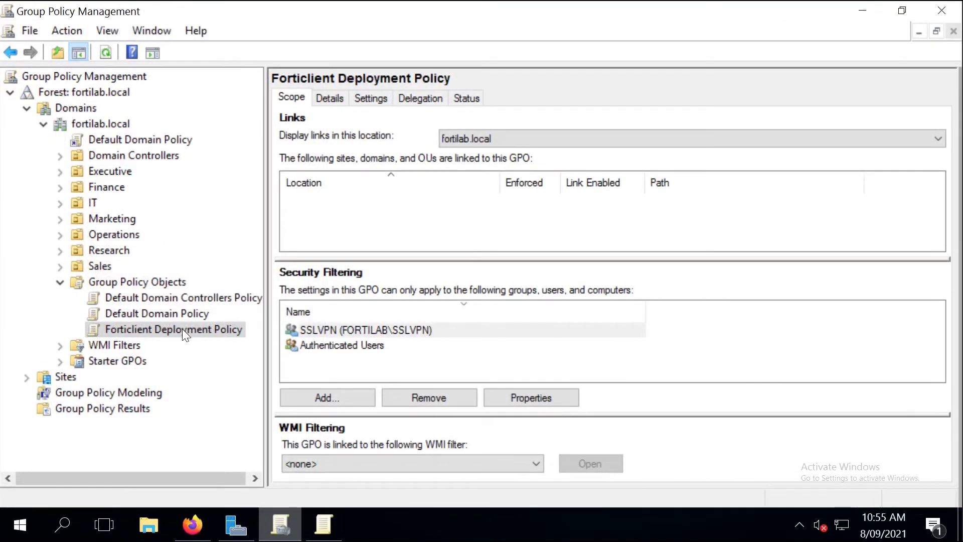
Step: Show the Forticlient Deployment Policy settings report and expand its Security Settings section
{"action": "left_click", "coordinate": [182, 329]}
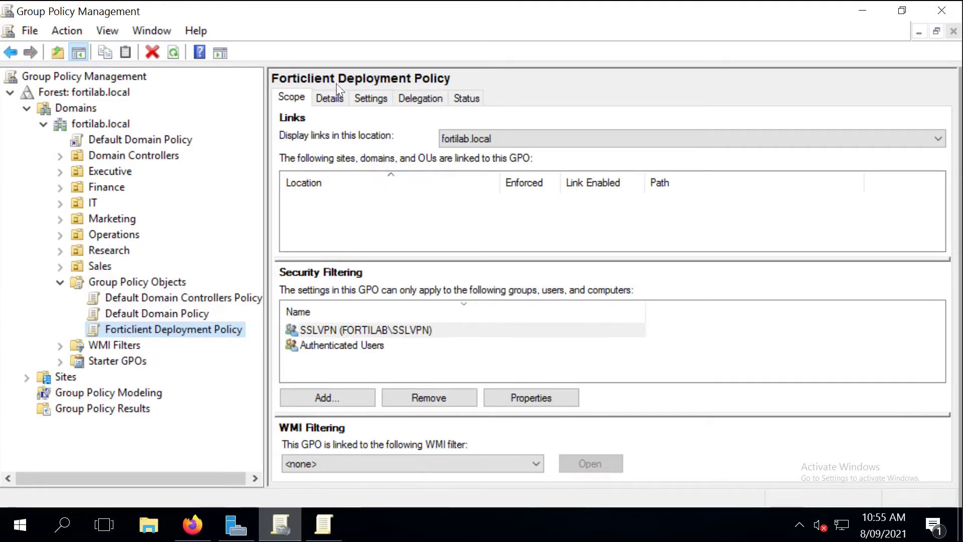
{"action": "left_click", "coordinate": [383, 94]}
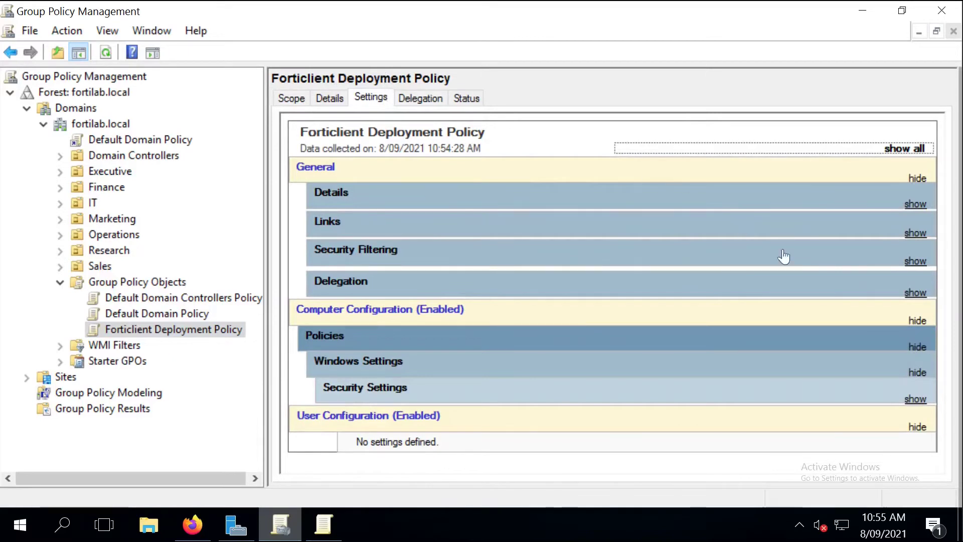
{"action": "left_click", "coordinate": [915, 399]}
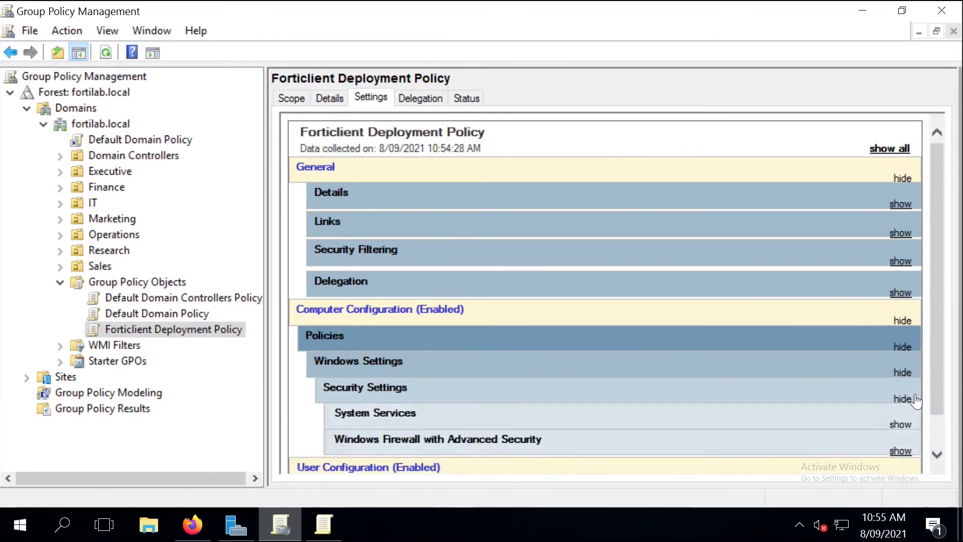
{"action": "left_click_drag", "start_coordinate": [935, 266], "coordinate": [942, 354]}
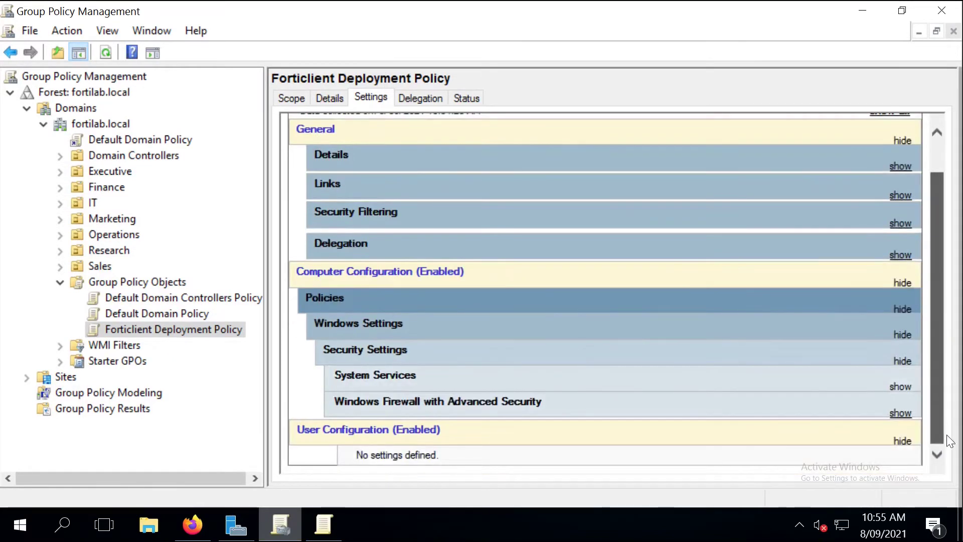
Step: Expand System Services, Windows Firewall and Inbound Rules to review startup modes and firewall rules
{"action": "left_click", "coordinate": [901, 386]}
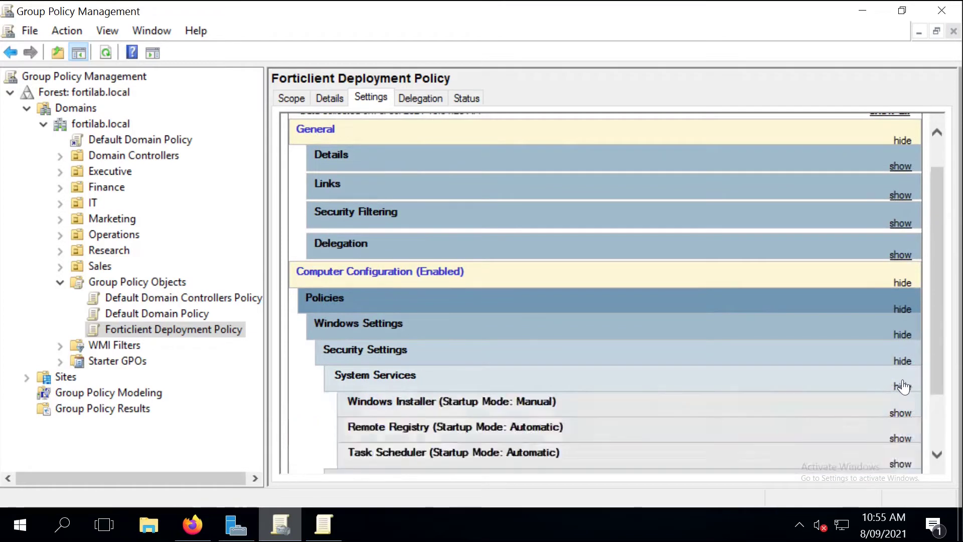
{"action": "left_click_drag", "start_coordinate": [936, 317], "coordinate": [955, 469]}
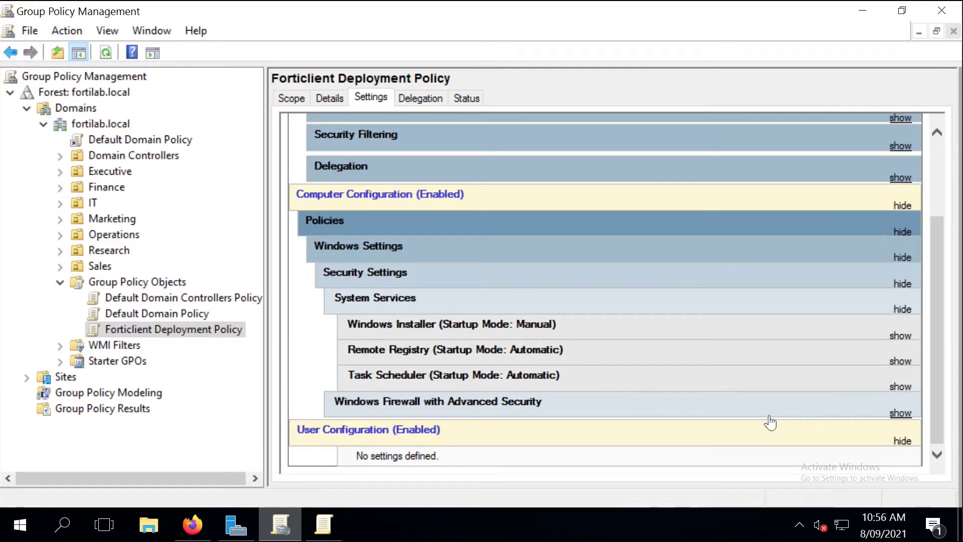
{"action": "left_click", "coordinate": [893, 414]}
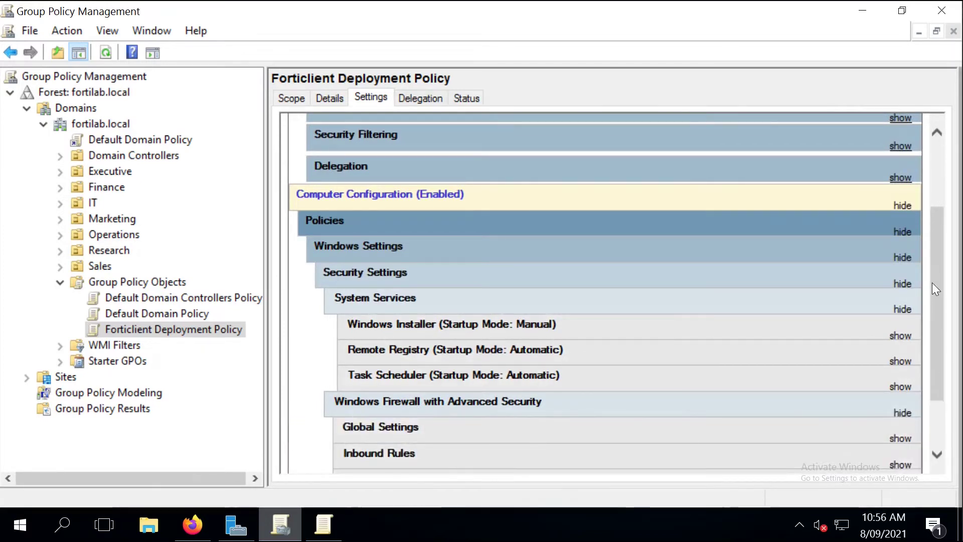
{"action": "left_click_drag", "start_coordinate": [932, 282], "coordinate": [954, 425]}
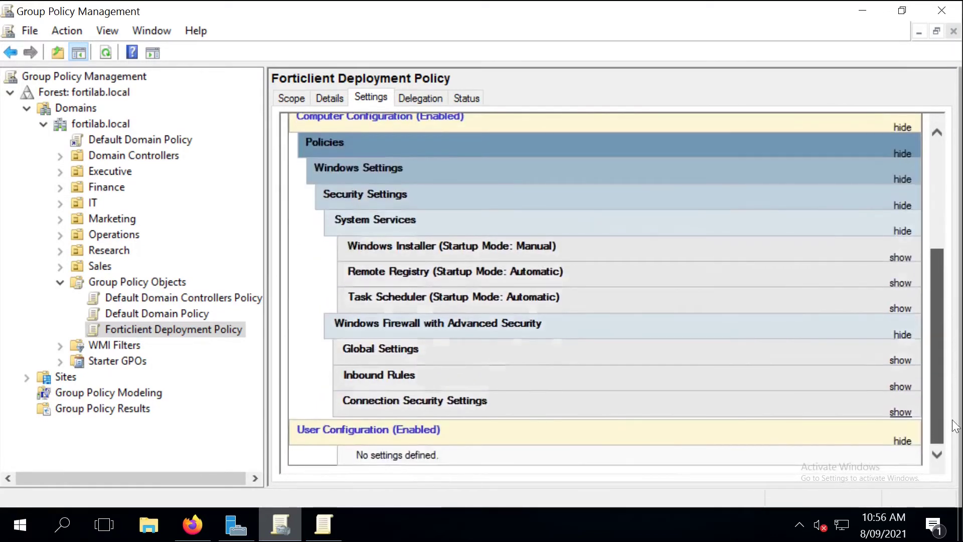
{"action": "left_click", "coordinate": [897, 386]}
{"action": "left_click_drag", "start_coordinate": [935, 238], "coordinate": [959, 429]}
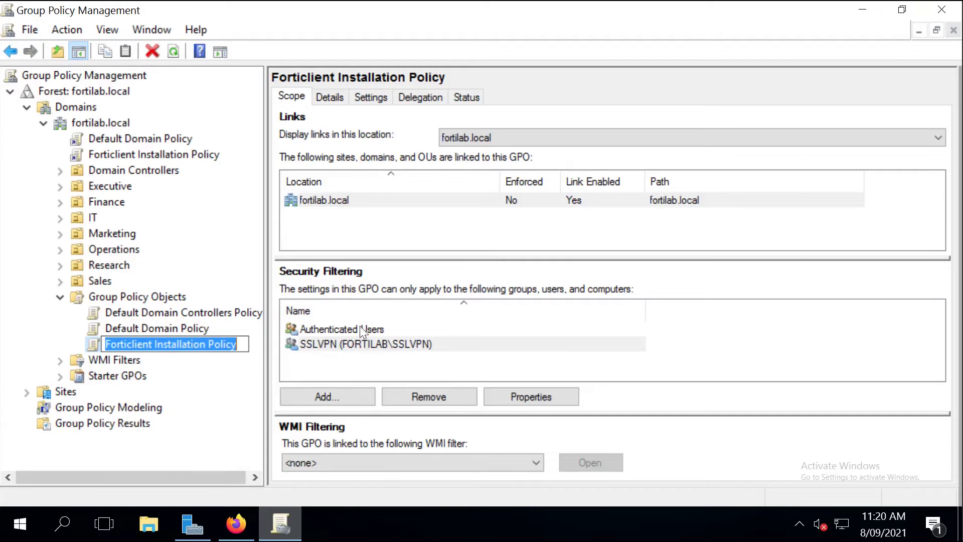
Step: Move Default Domain Policy down so Forticlient Installation Policy holds link order 1 on fortilab.local
{"action": "left_click", "coordinate": [218, 329]}
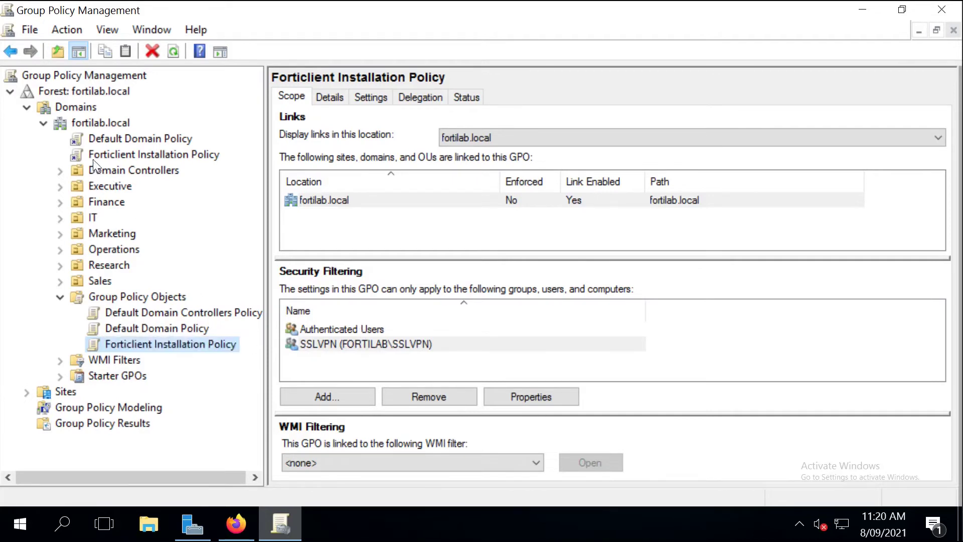
{"action": "left_click", "coordinate": [101, 123]}
{"action": "left_click", "coordinate": [440, 174]}
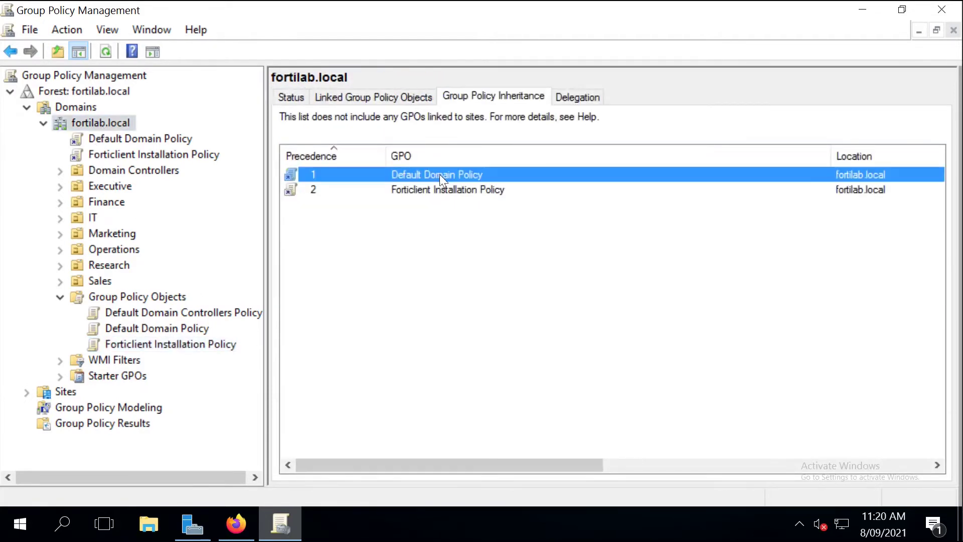
{"action": "left_click", "coordinate": [401, 98]}
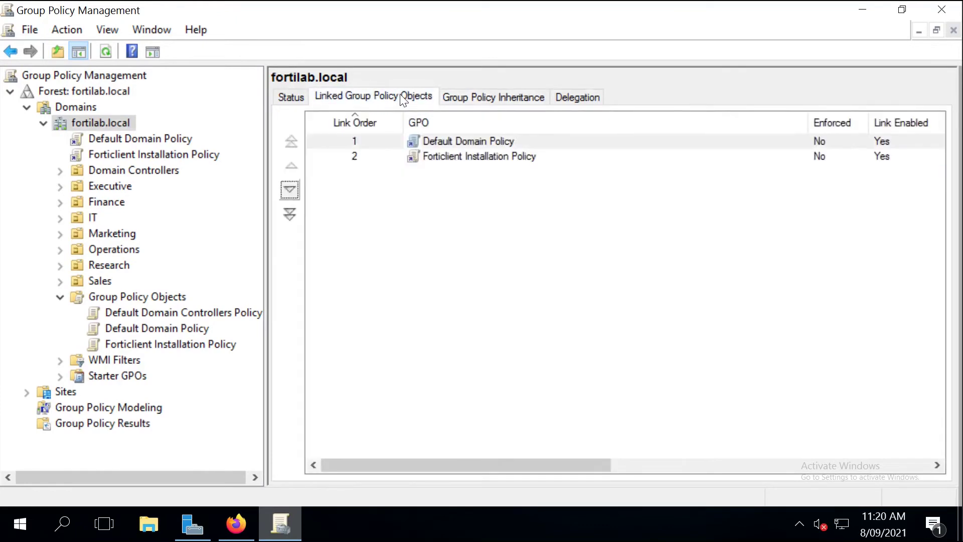
{"action": "left_click", "coordinate": [441, 143]}
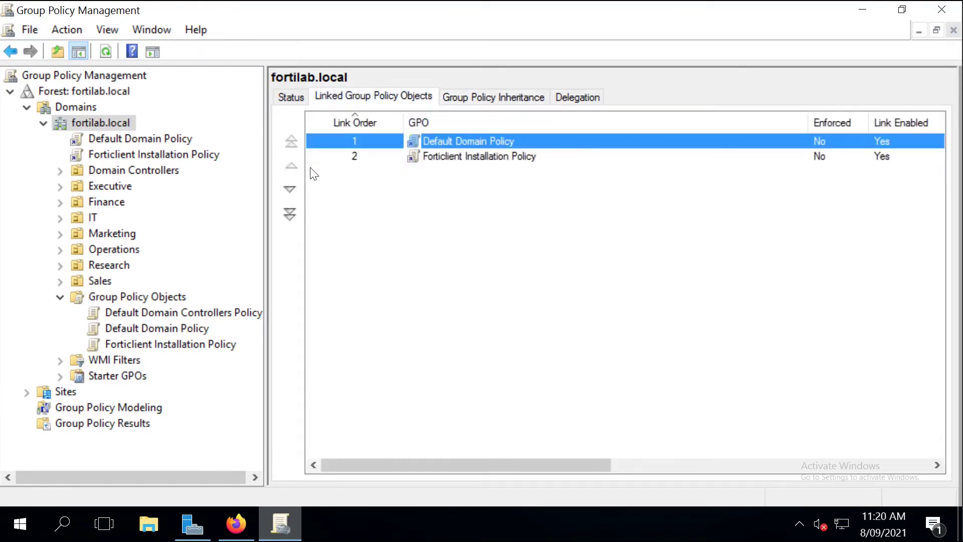
{"action": "left_click", "coordinate": [291, 191]}
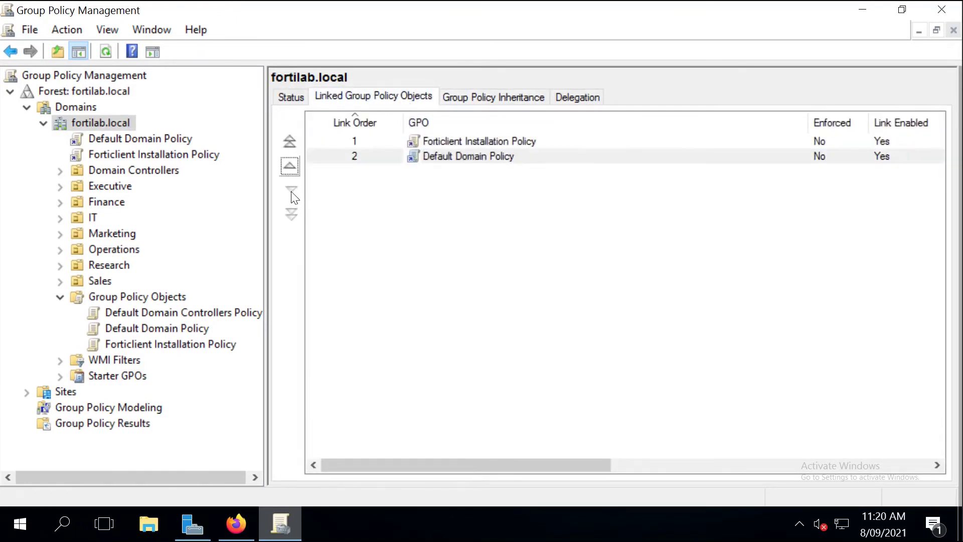
{"action": "left_click", "coordinate": [445, 142]}
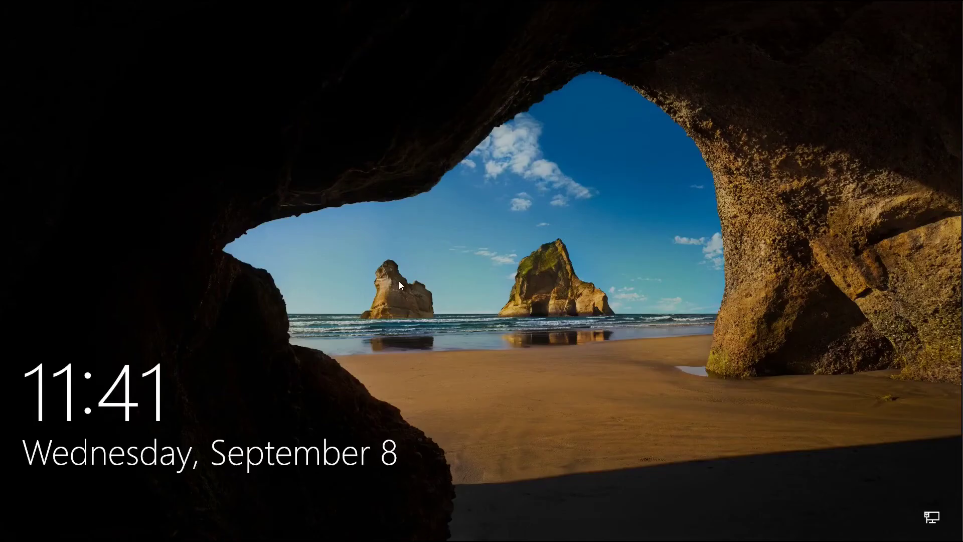
Step: Sign in to the Windows 10 client with the account password and start a Start-menu search
{"action": "left_click", "coordinate": [399, 281]}
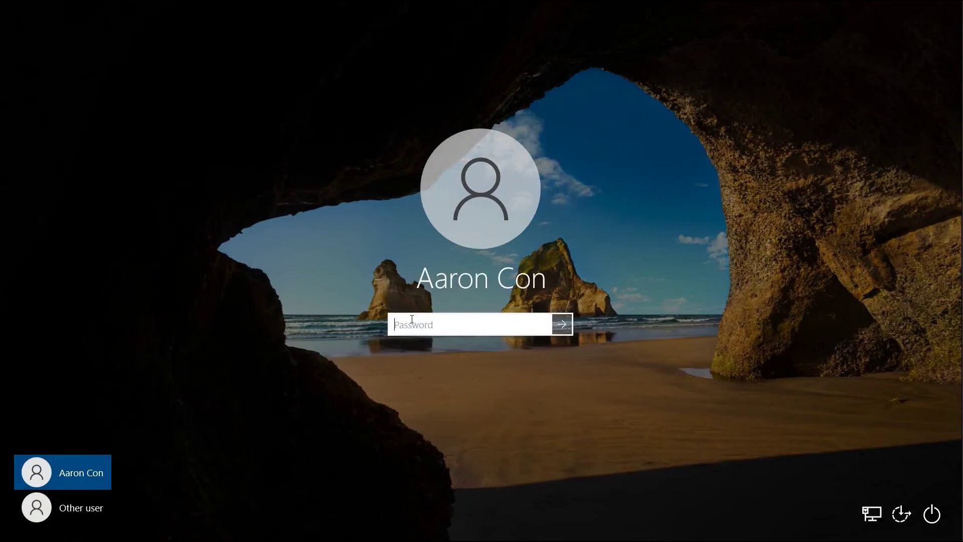
{"action": "type", "text": "••••••••••••"}
{"action": "key", "text": "Return"}
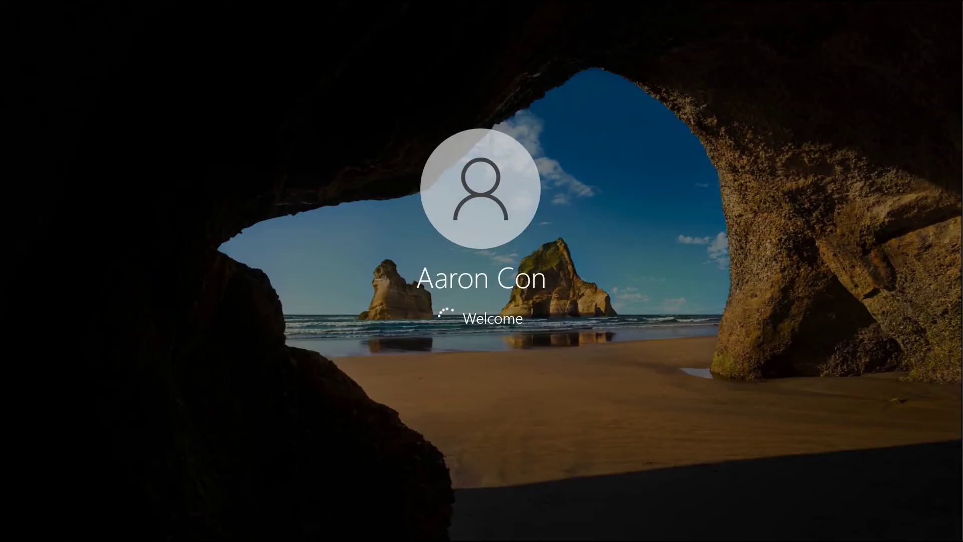
{"action": "key", "text": "super"}
Step: Launch the Services console from the 'ser' search and maximize its window
{"action": "type", "text": "ser"}
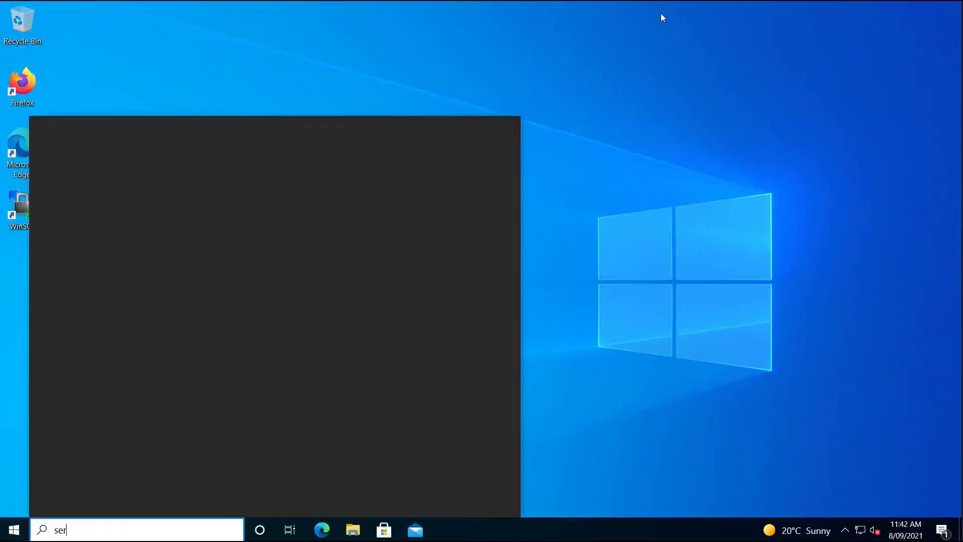
{"action": "key", "text": "Return"}
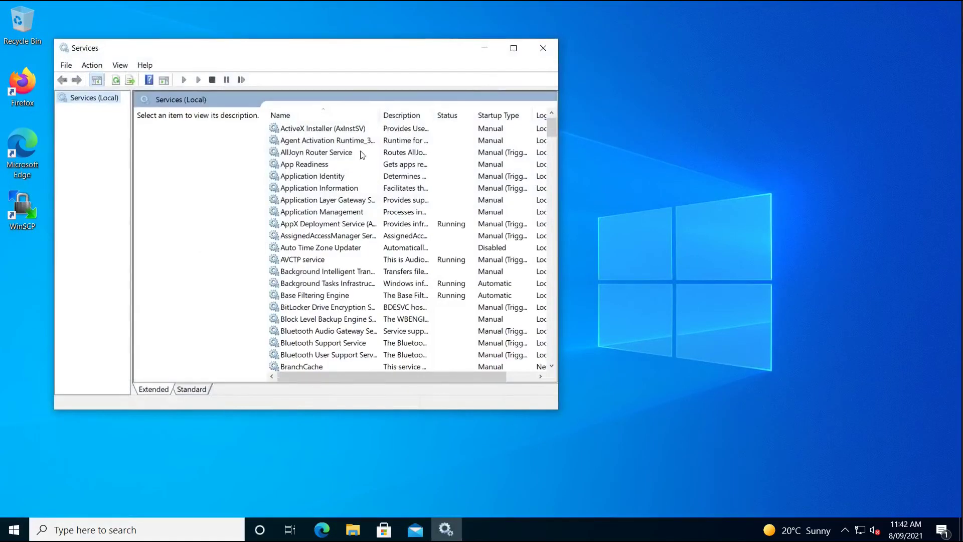
{"action": "left_click", "coordinate": [319, 176]}
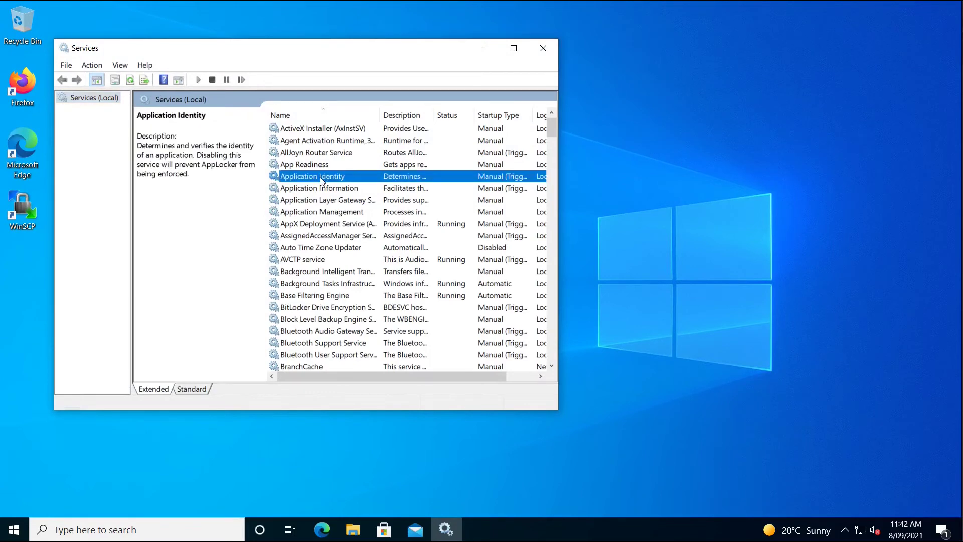
{"action": "key", "text": "t"}
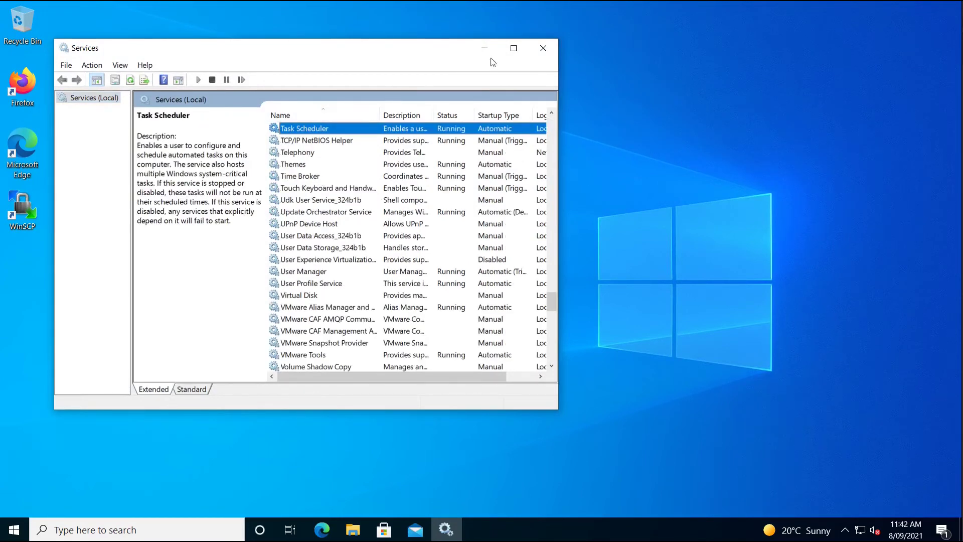
{"action": "left_click", "coordinate": [514, 47]}
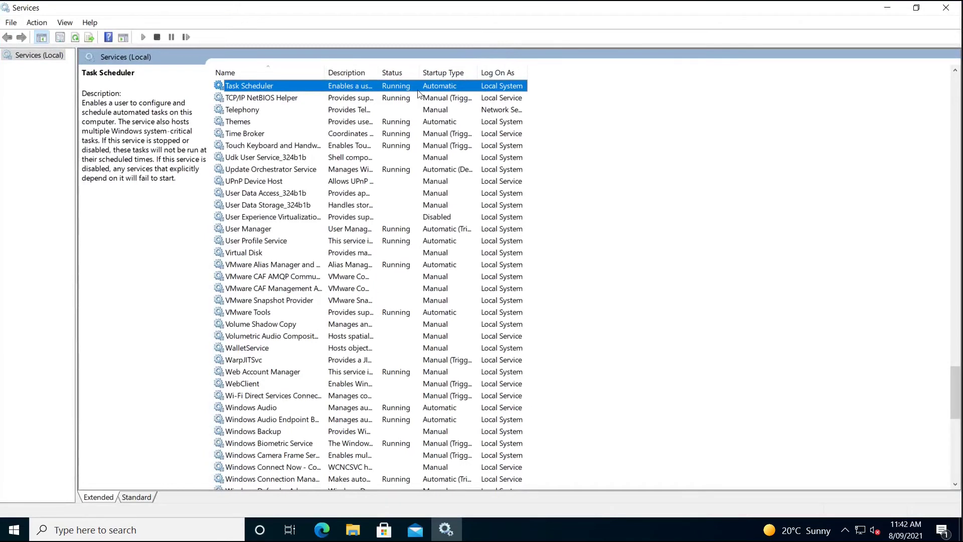
Step: Check startup types of Windows Installer (Manual) and Remote Registry (Automatic)
{"action": "type", "text": "win"}
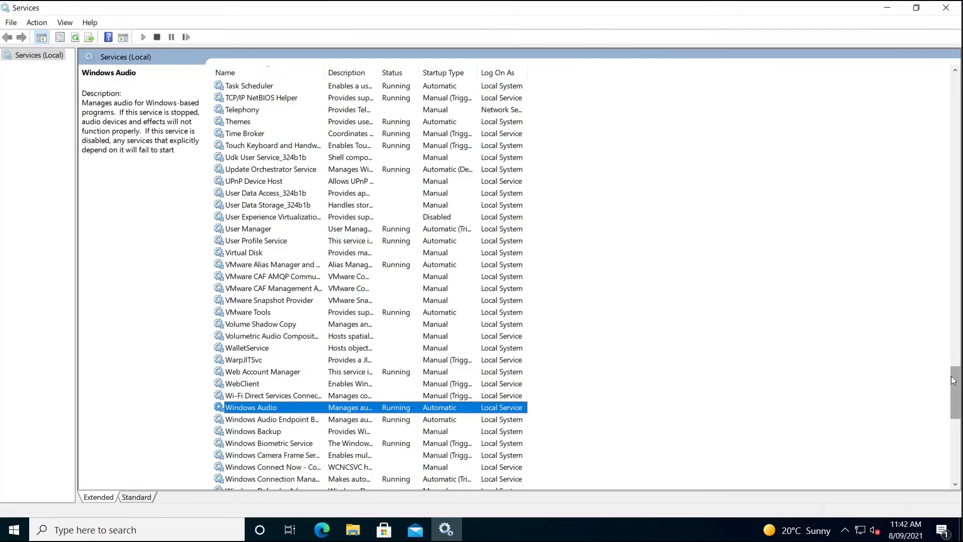
{"action": "left_click_drag", "start_coordinate": [952, 380], "coordinate": [955, 407]}
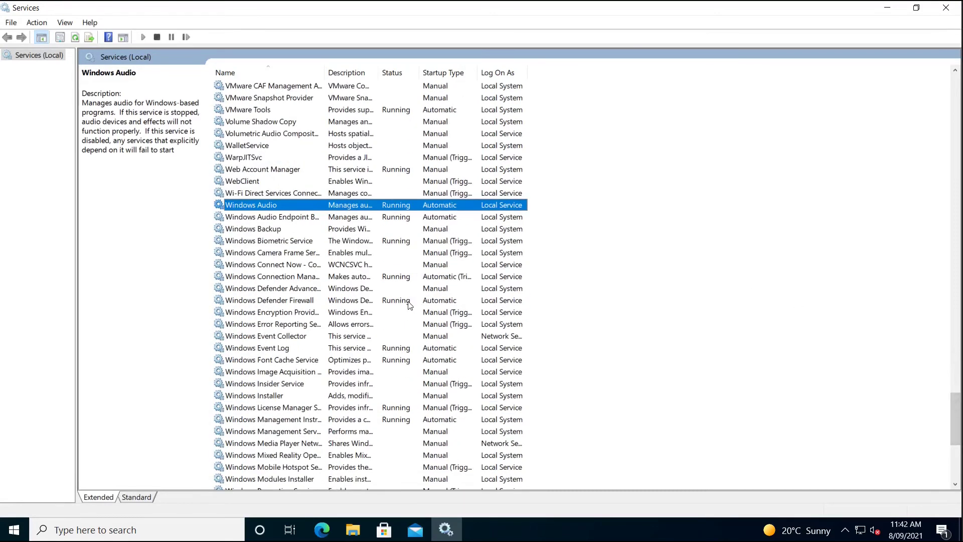
{"action": "left_click", "coordinate": [344, 396]}
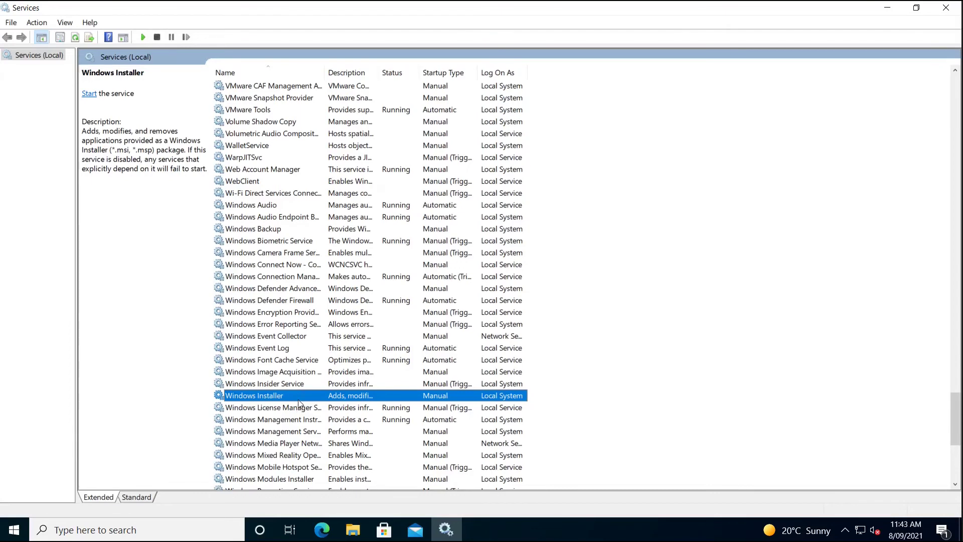
{"action": "type", "text": "remote registry"}
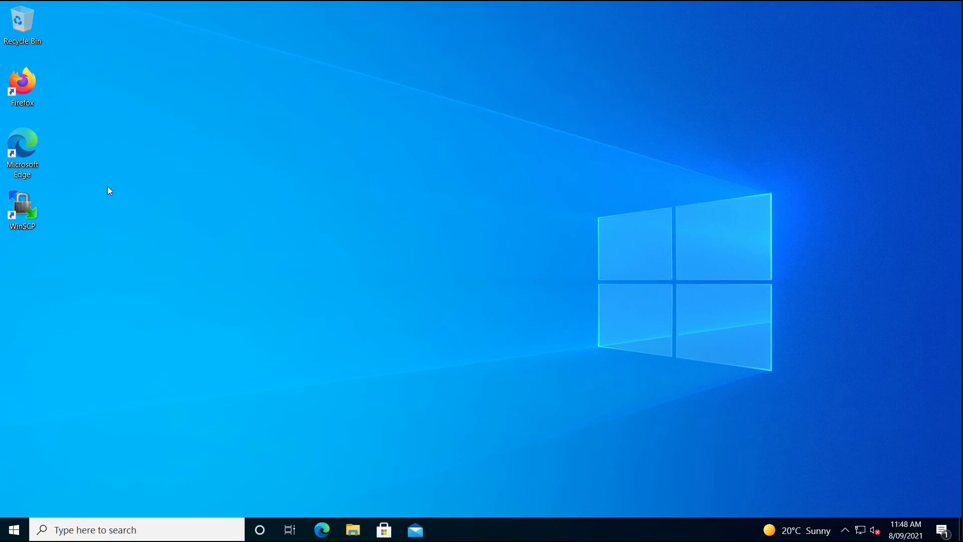
Step: Search 'firewall' and open the apps allowed through Firewall & network protection
{"action": "key", "text": "super"}
{"action": "type", "text": "reiwa"}
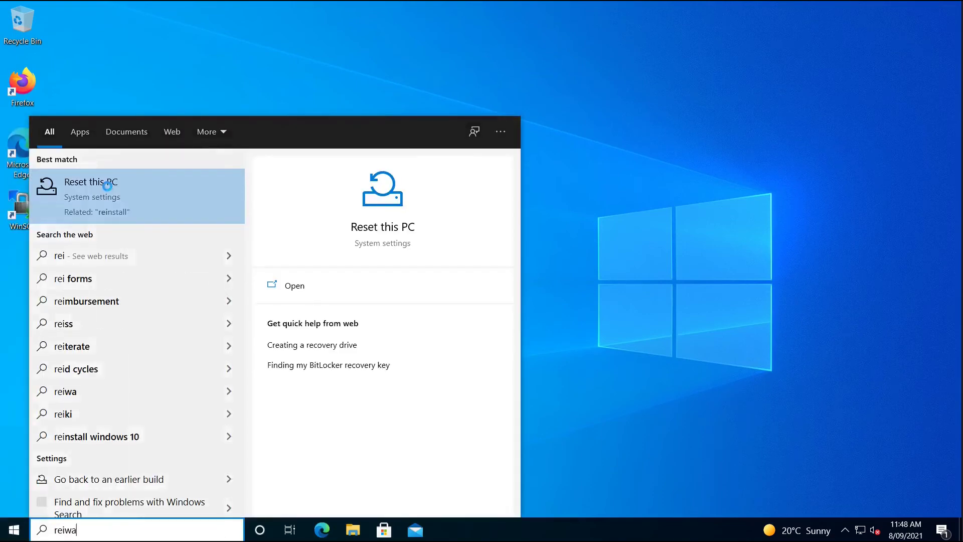
{"action": "type", "text": "l"}
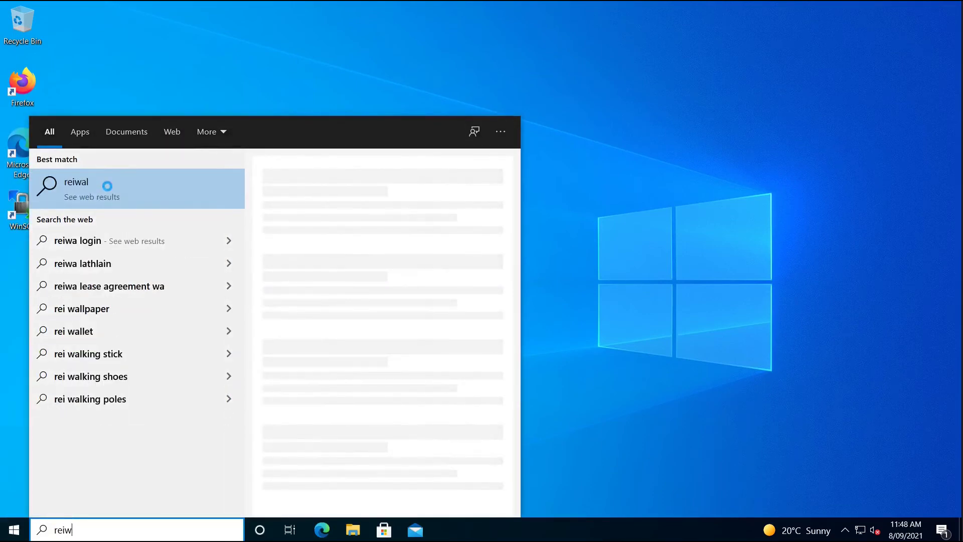
{"action": "key", "text": "BackSpace"}
{"action": "key", "text": "BackSpace"}
{"action": "key", "text": "BackSpace"}
{"action": "key", "text": "BackSpace"}
{"action": "type", "text": "firewall"}
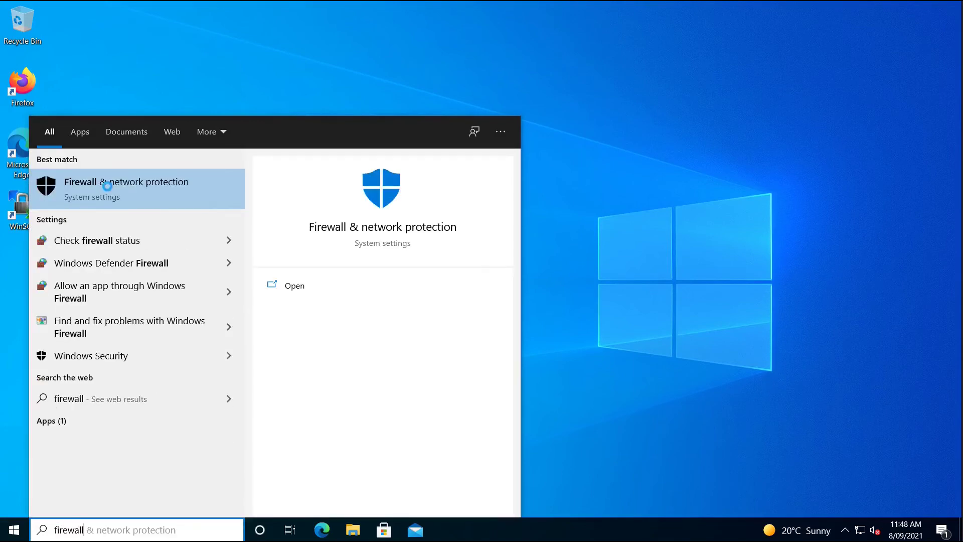
{"action": "left_click", "coordinate": [108, 186]}
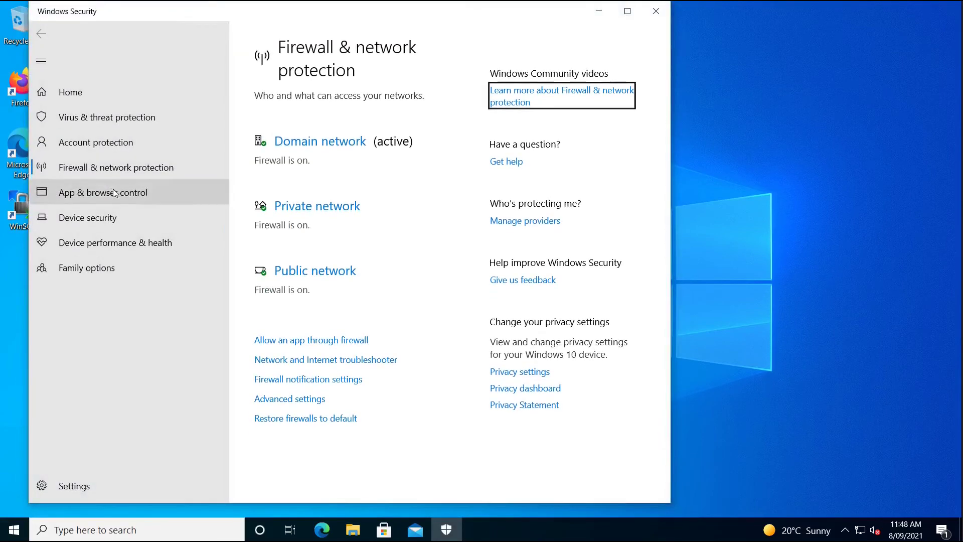
{"action": "left_click", "coordinate": [303, 345]}
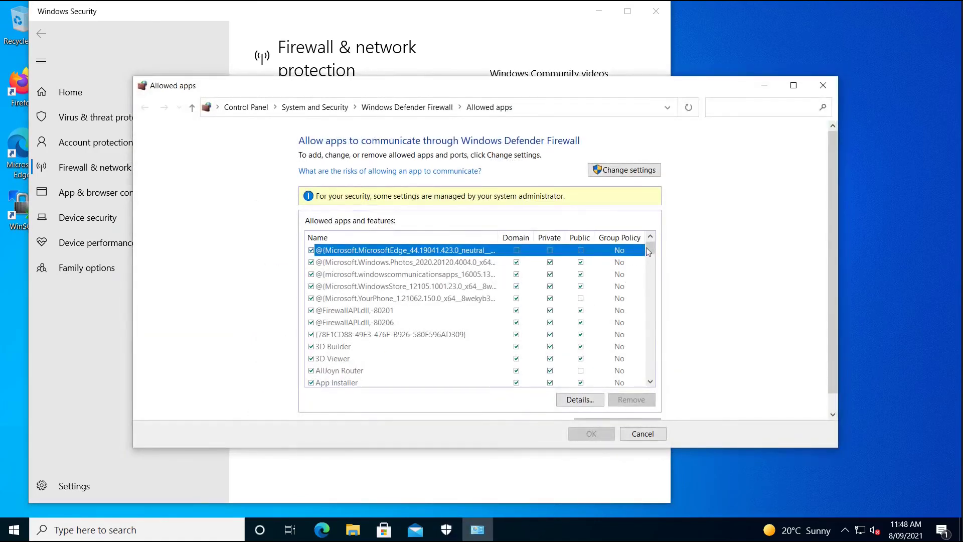
{"action": "left_click_drag", "start_coordinate": [648, 252], "coordinate": [641, 277]}
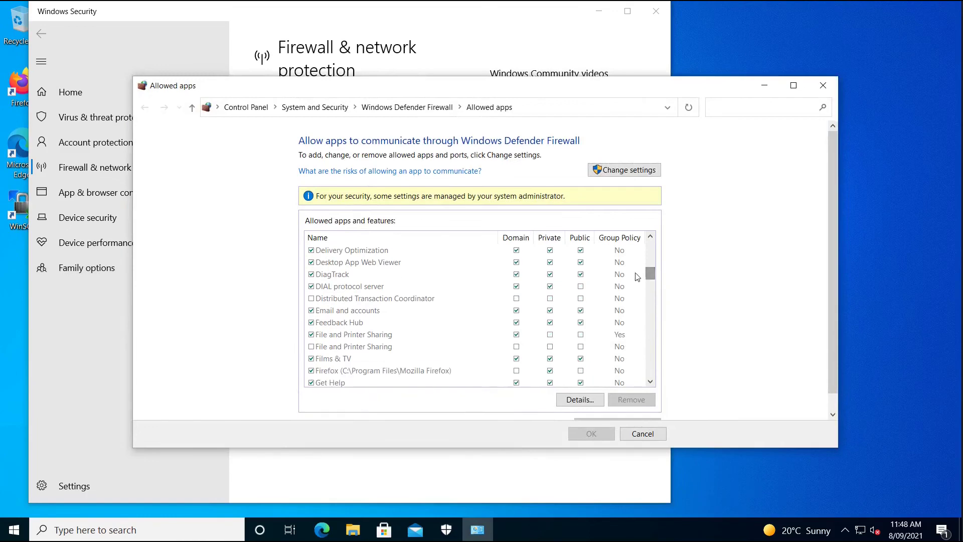
Step: Compare File and Printer Sharing with Feedback Hub to confirm Domain-only access, then close Windows Security
{"action": "left_click", "coordinate": [386, 335]}
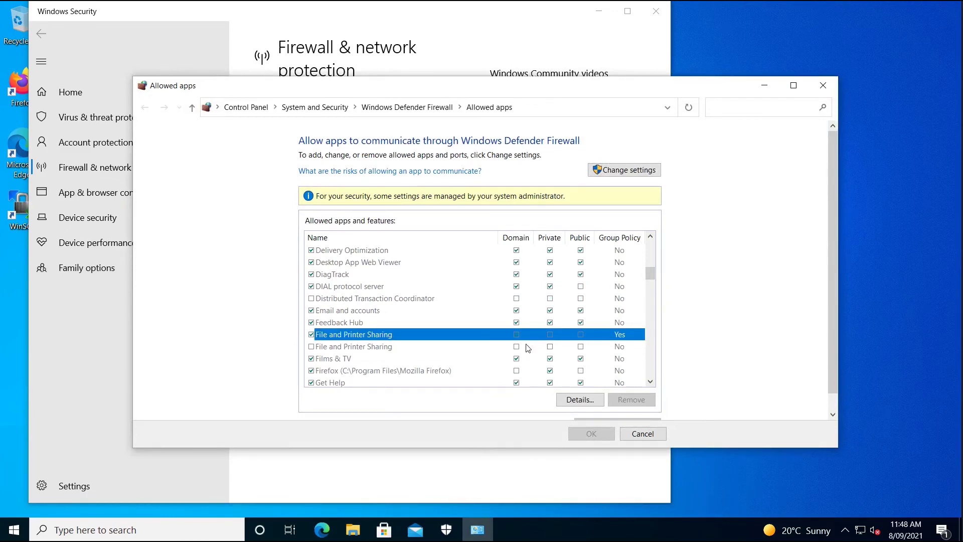
{"action": "left_click", "coordinate": [422, 325]}
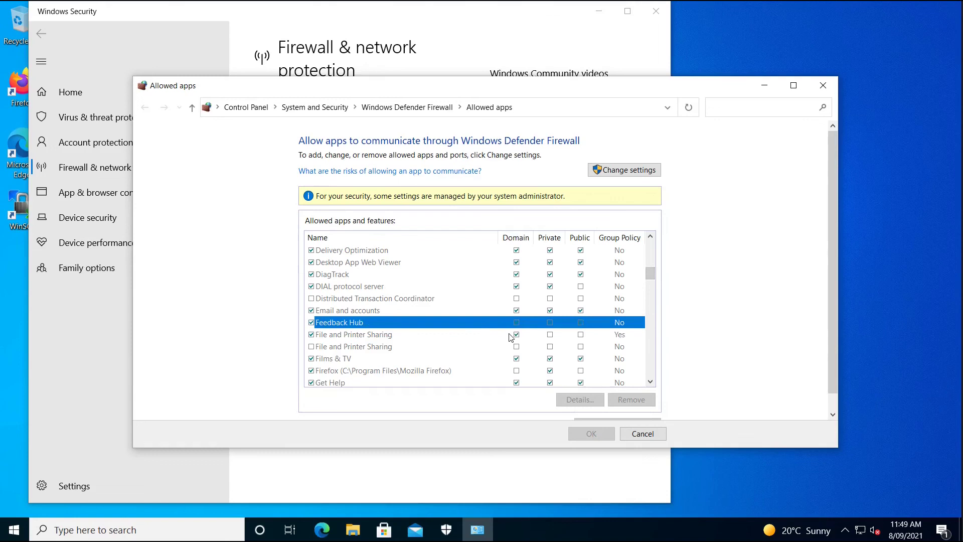
{"action": "left_click", "coordinate": [475, 334]}
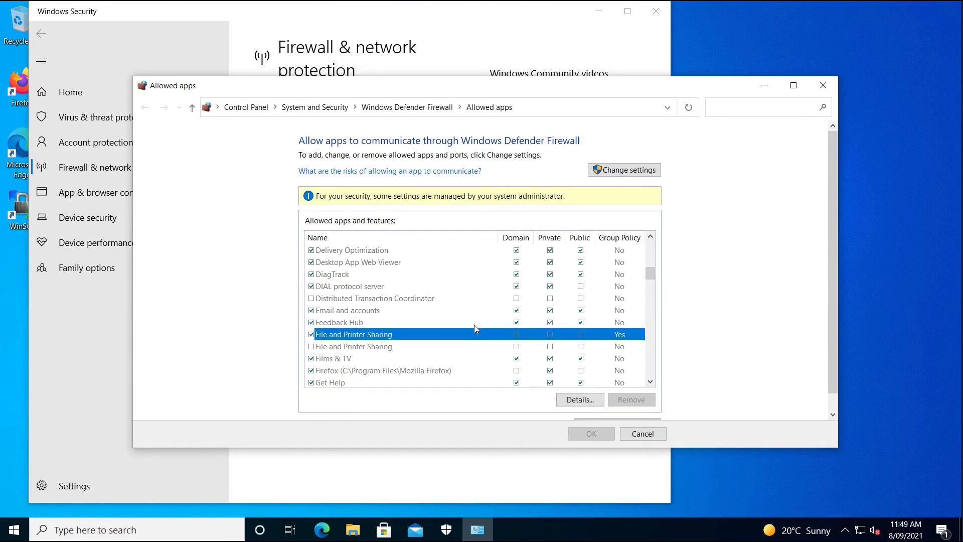
{"action": "left_click", "coordinate": [474, 323]}
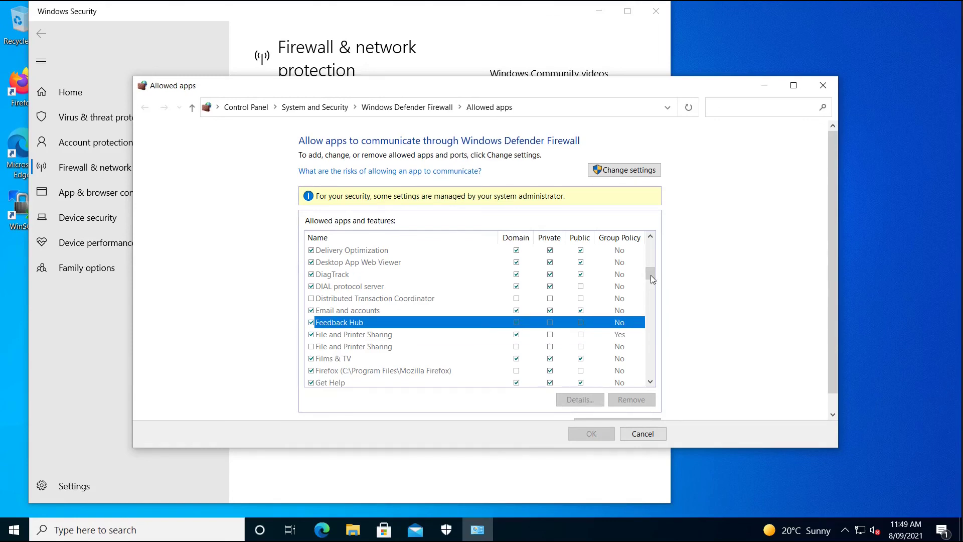
{"action": "left_click_drag", "start_coordinate": [651, 275], "coordinate": [651, 327]}
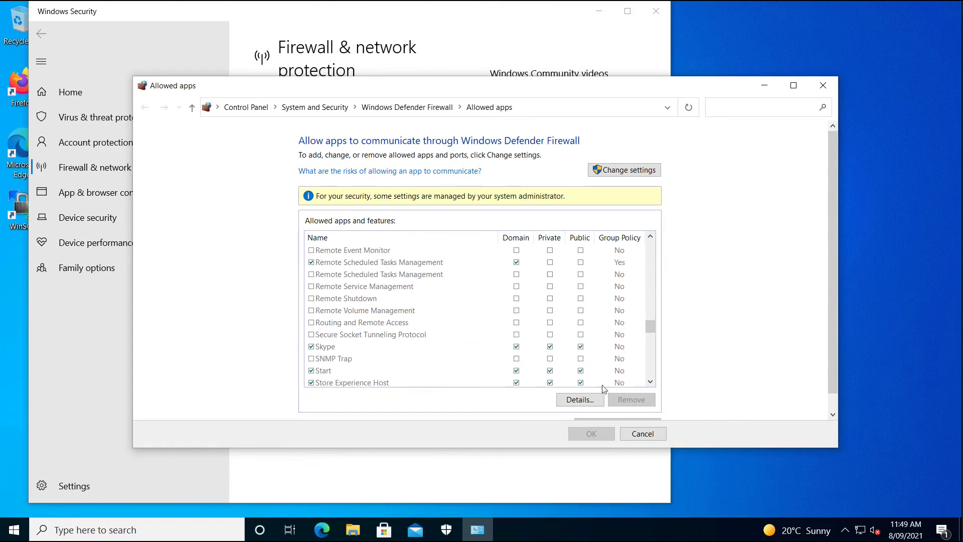
{"action": "left_click", "coordinate": [825, 85]}
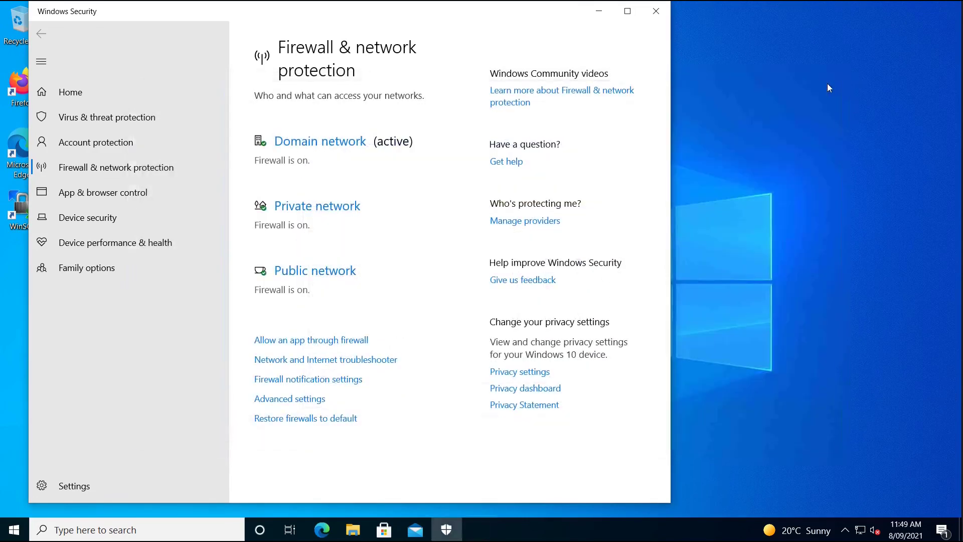
{"action": "left_click", "coordinate": [656, 11]}
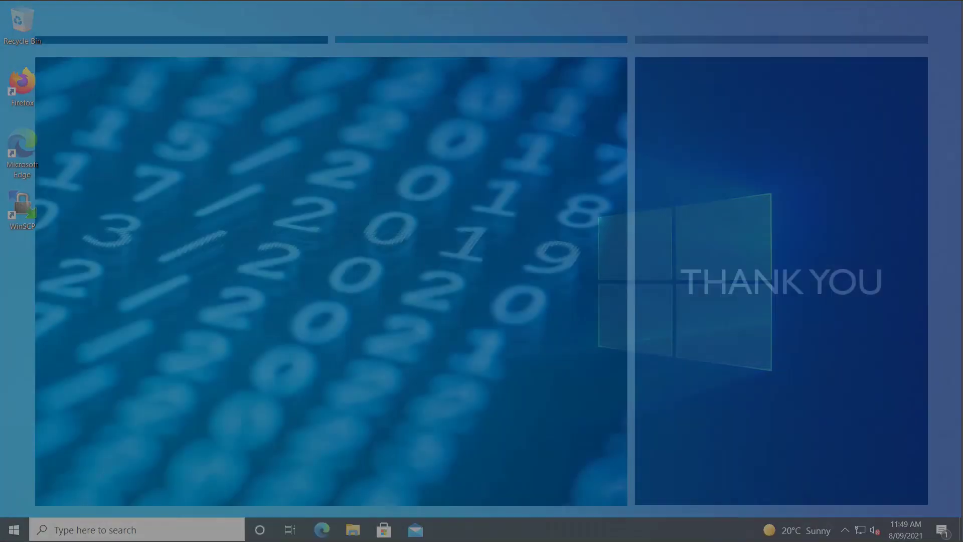